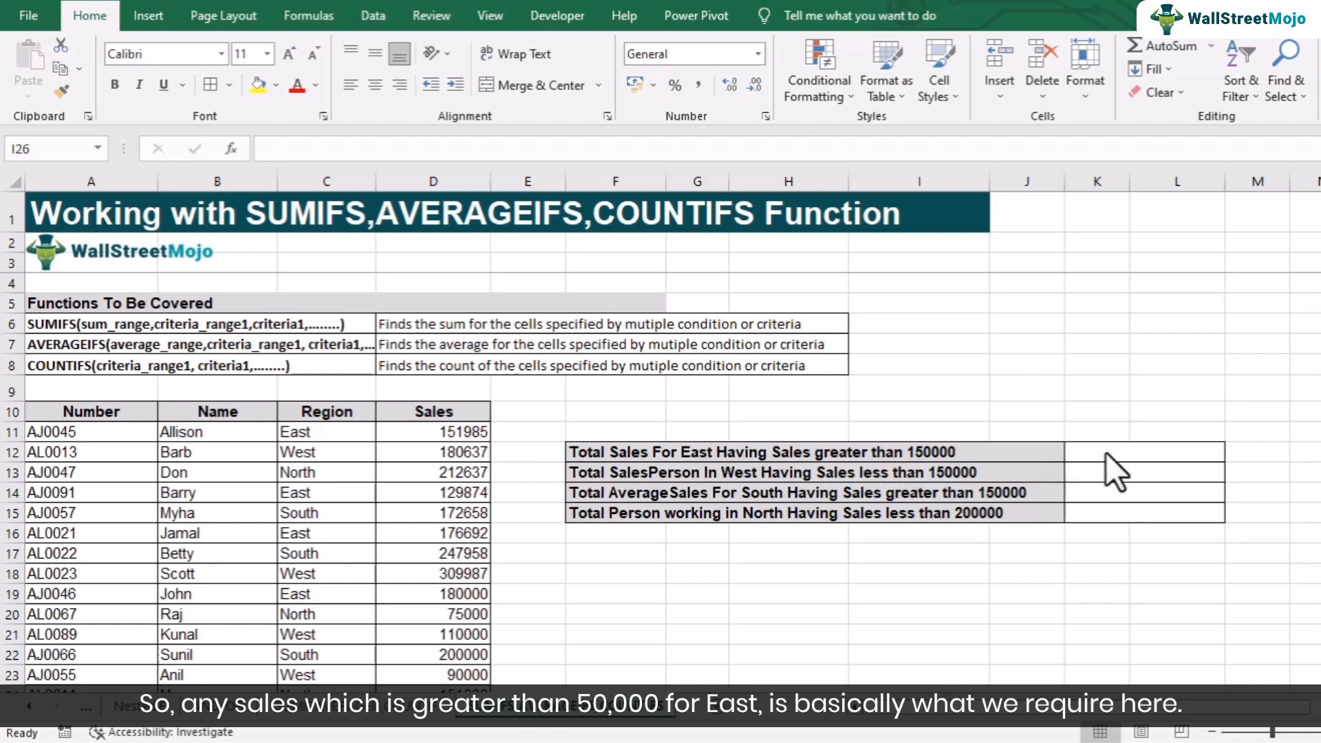
# Step: Search the function library for sumifs and insert the SUMIFS function in cell K12
pyautogui.scroll(-1, 1100, 451)
pyautogui.click(1103, 394)
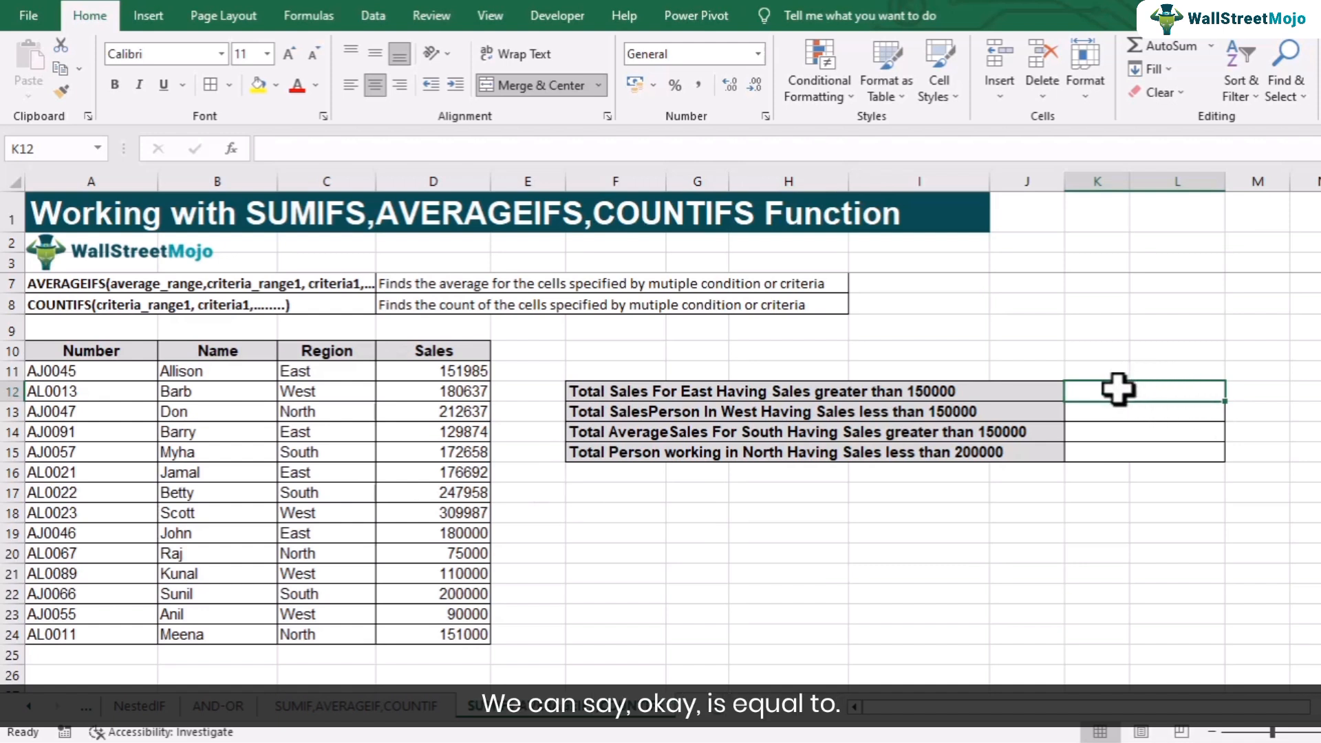
pyautogui.click(303, 19)
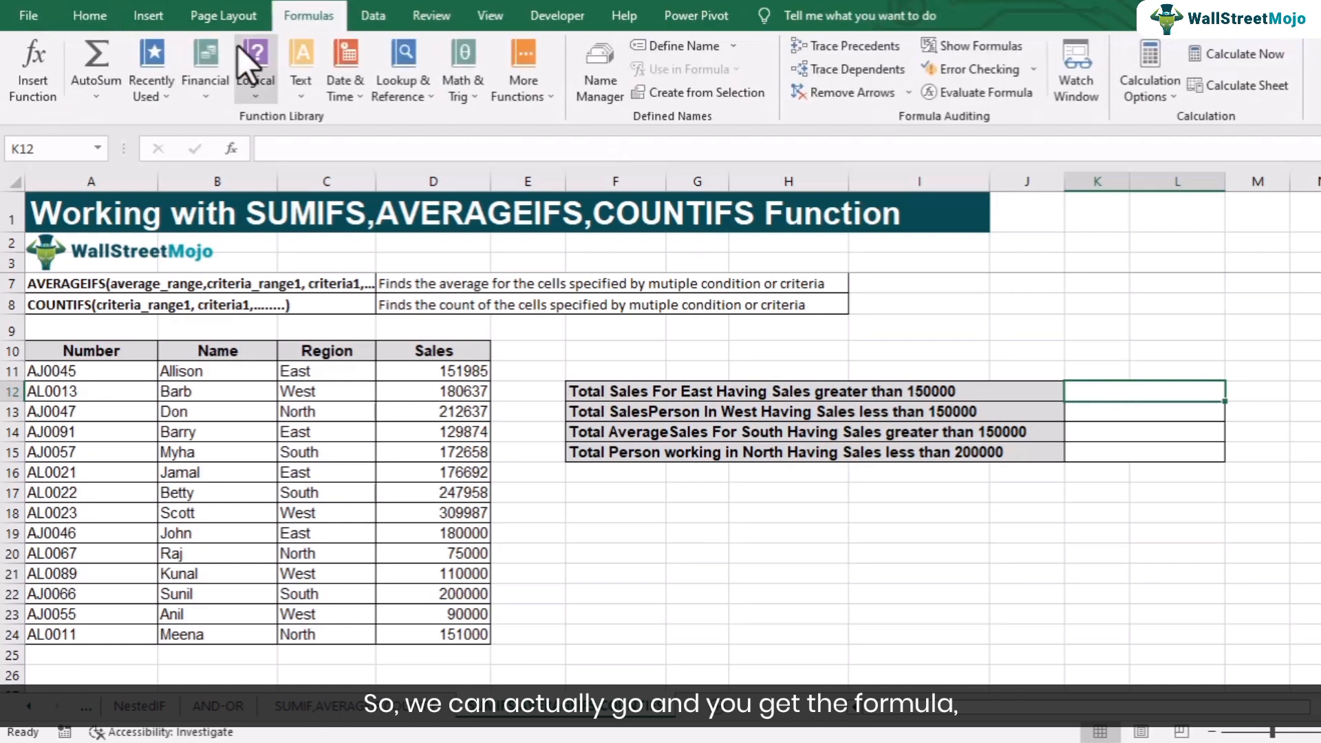
pyautogui.click(38, 90)
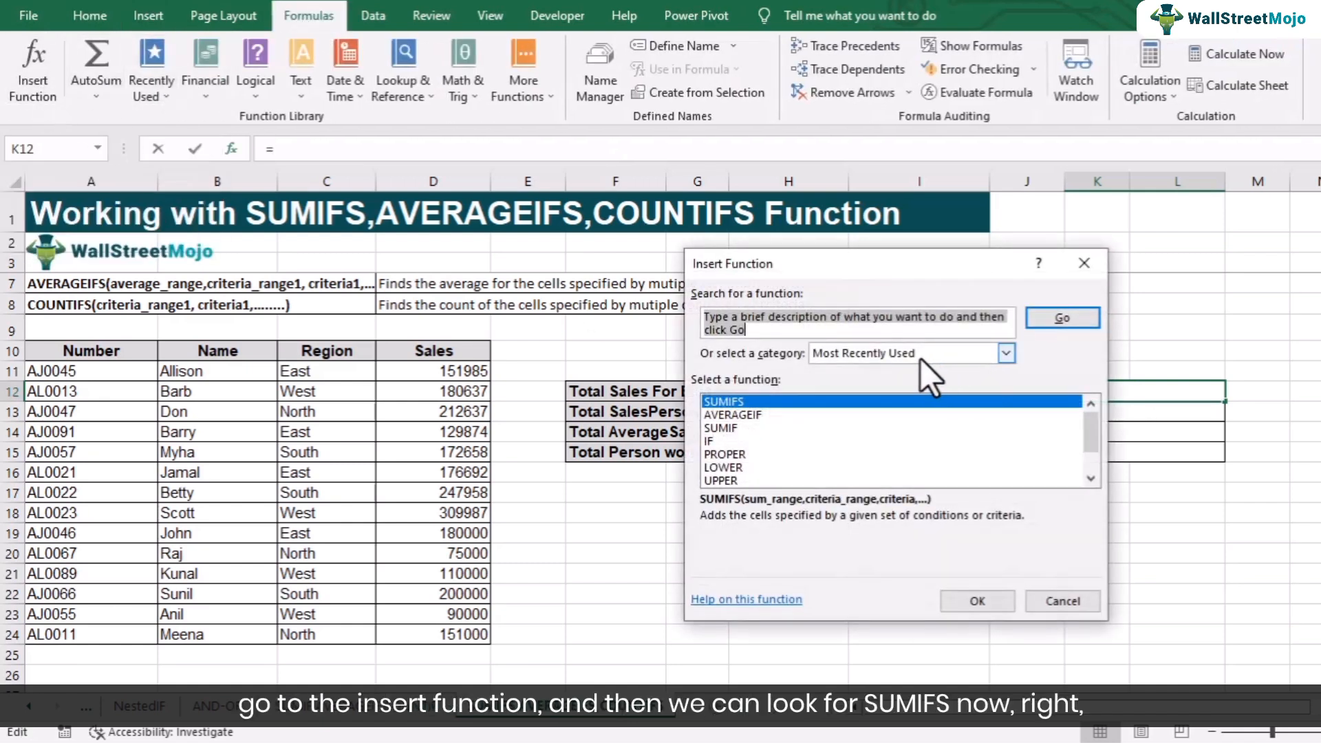
pyautogui.write('sumifs')
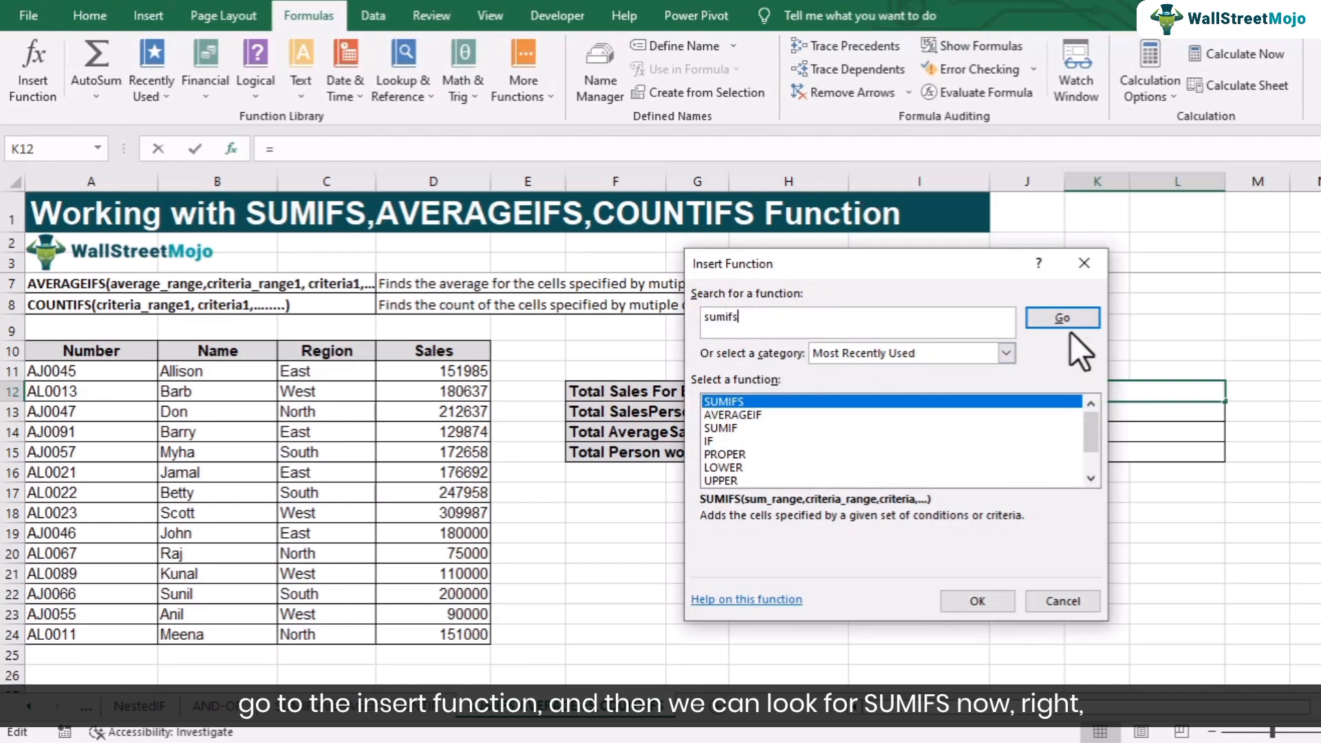
pyautogui.click(1086, 318)
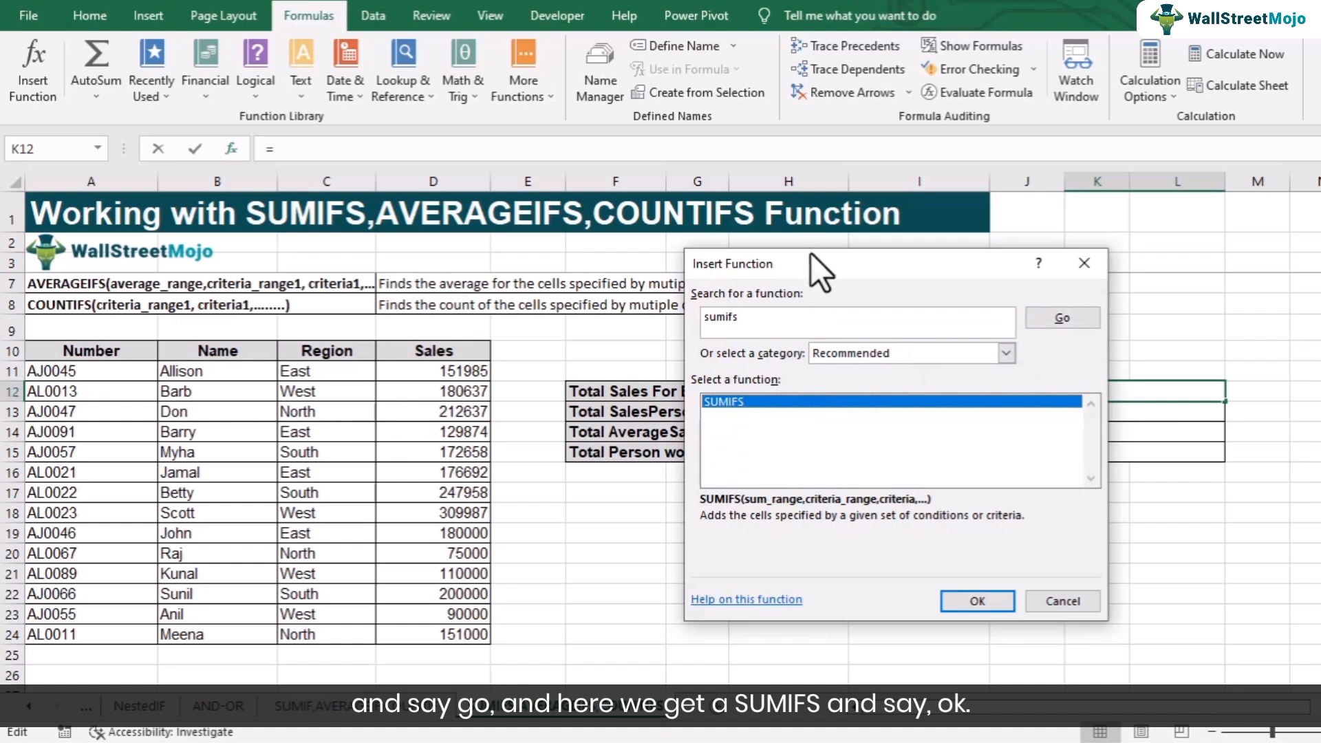
pyautogui.moveTo(811, 253); pyautogui.dragTo(815, 116)
pyautogui.click(964, 455)
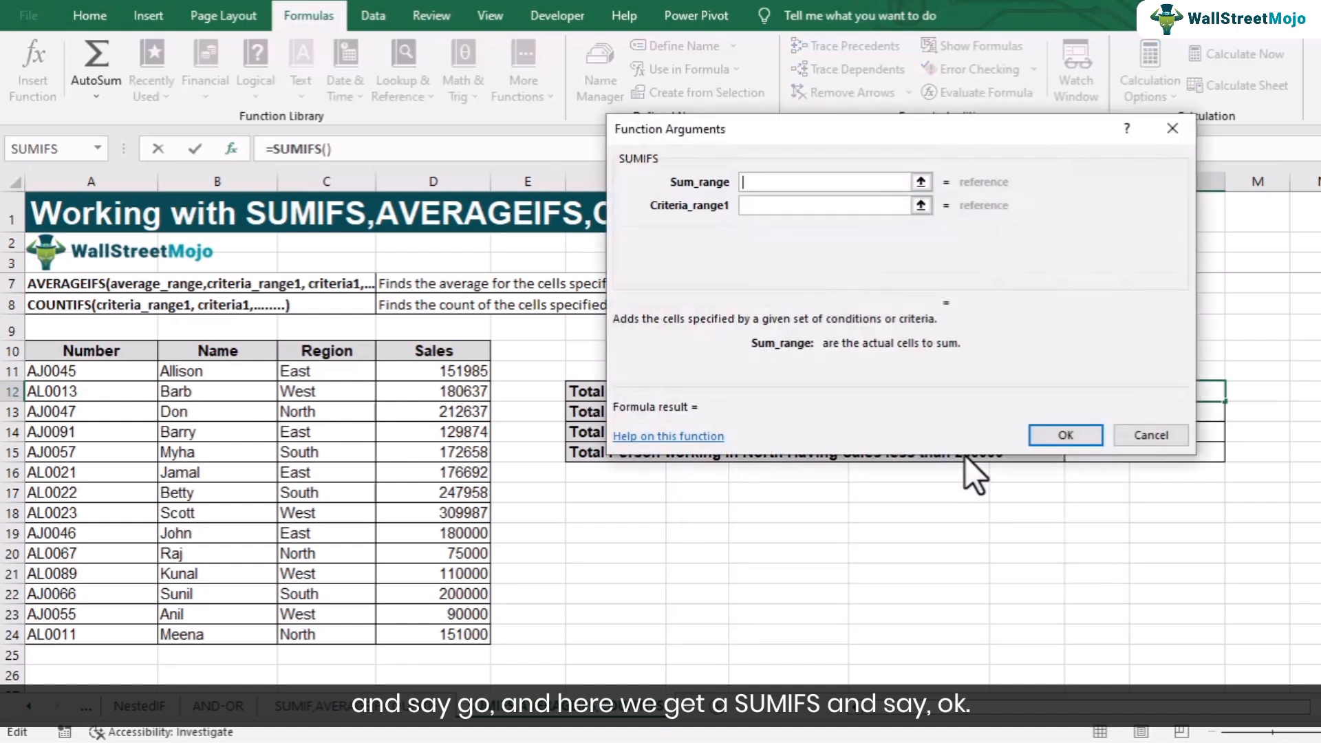
# Step: Set the sum range to the sales in D11:D24 and the first condition to regions C11:C24 matching East
pyautogui.moveTo(715, 134); pyautogui.dragTo(641, 46)
pyautogui.moveTo(470, 372); pyautogui.dragTo(450, 624)
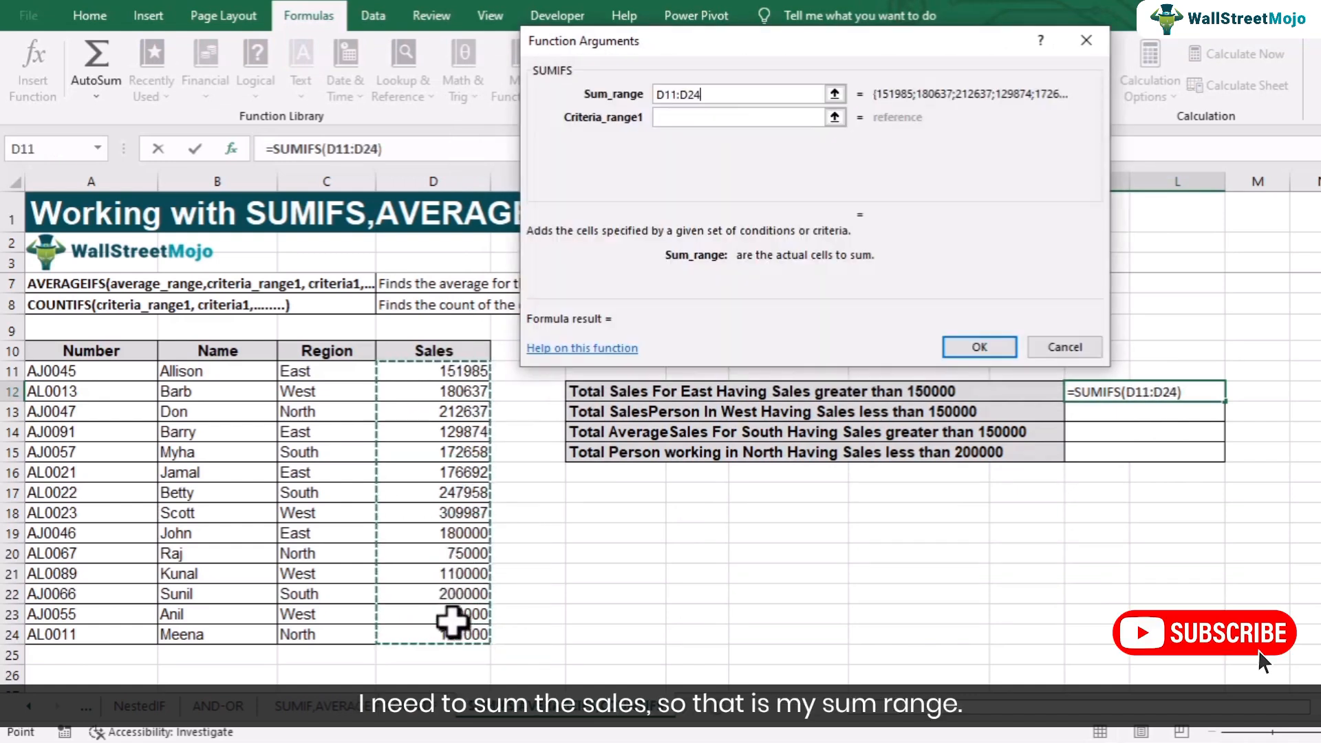
pyautogui.click(706, 118)
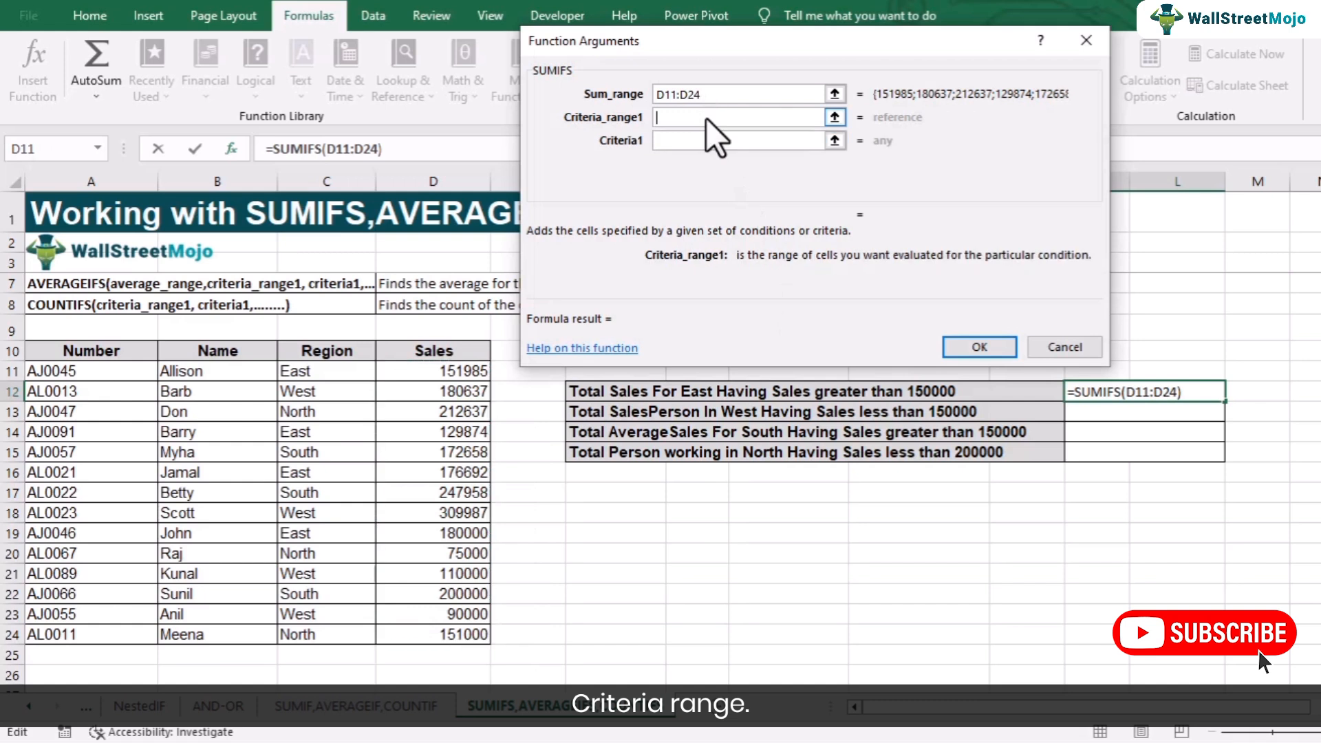
pyautogui.click(658, 141)
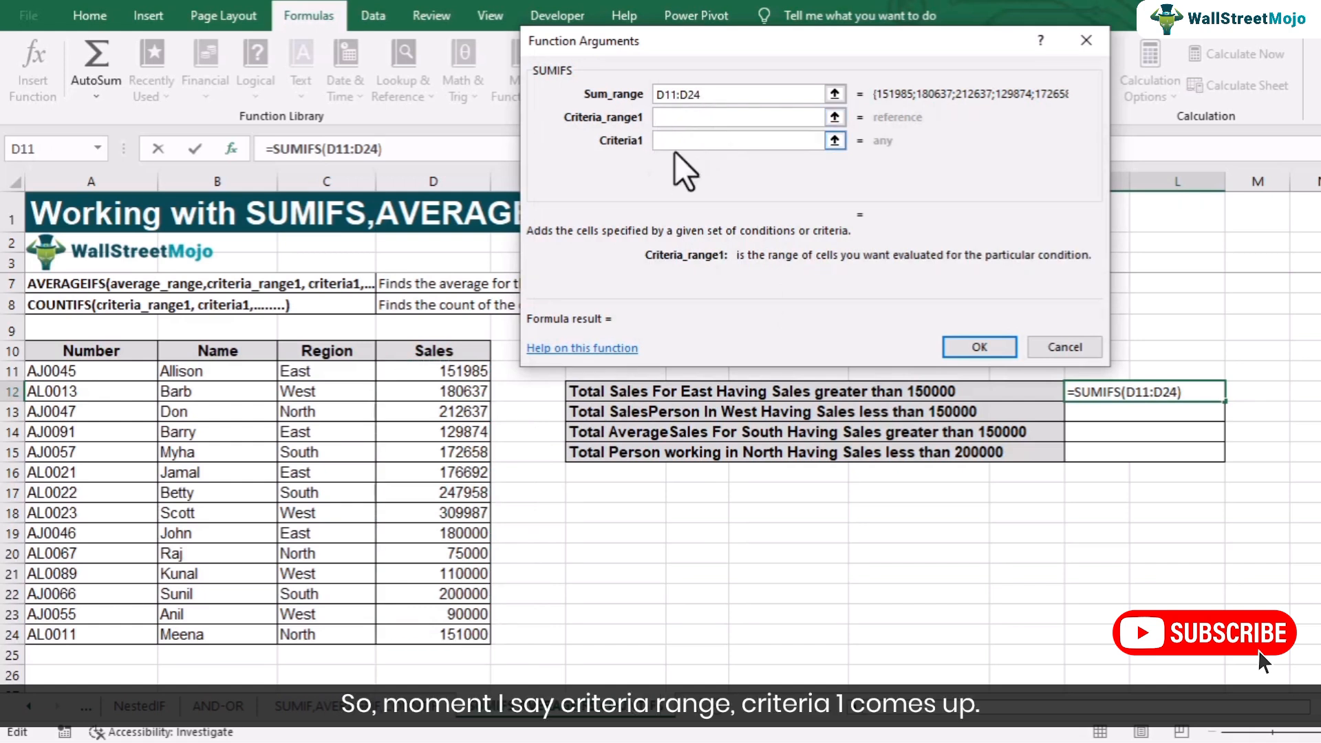
pyautogui.moveTo(339, 372); pyautogui.dragTo(351, 625)
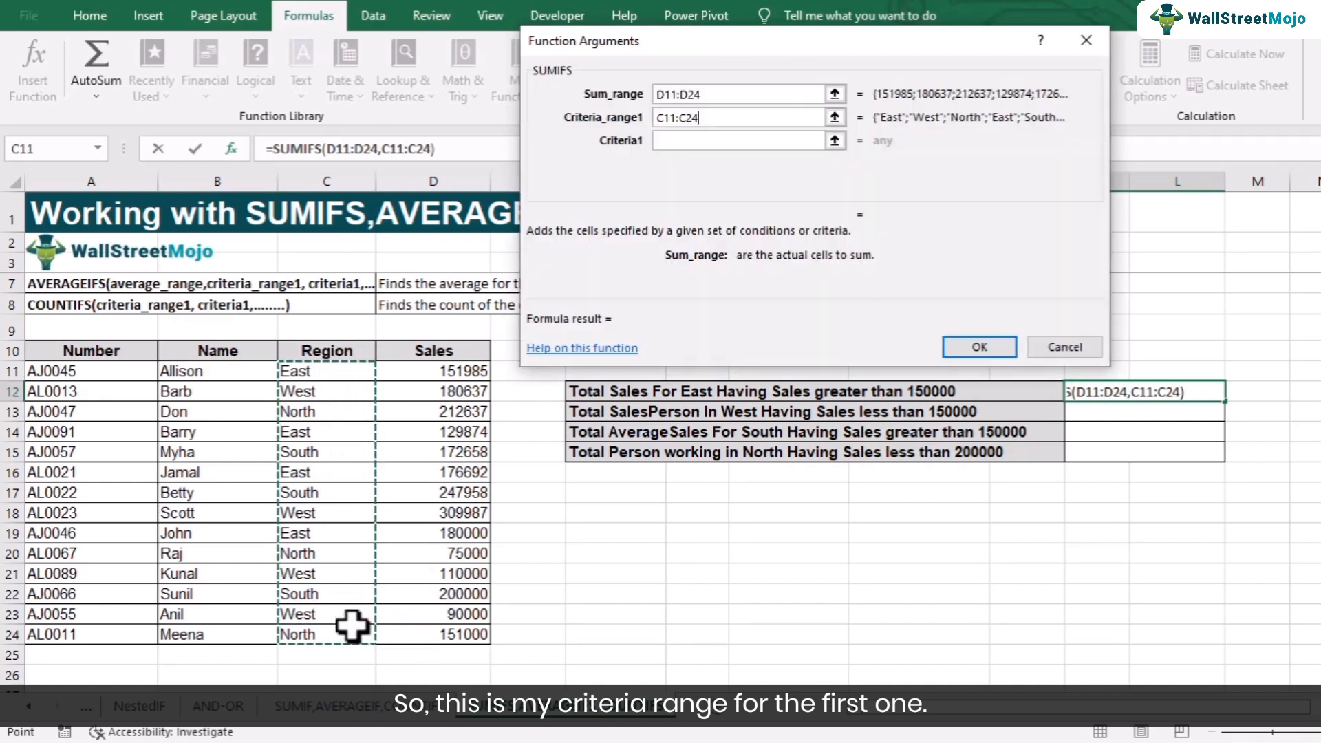
pyautogui.click(698, 143)
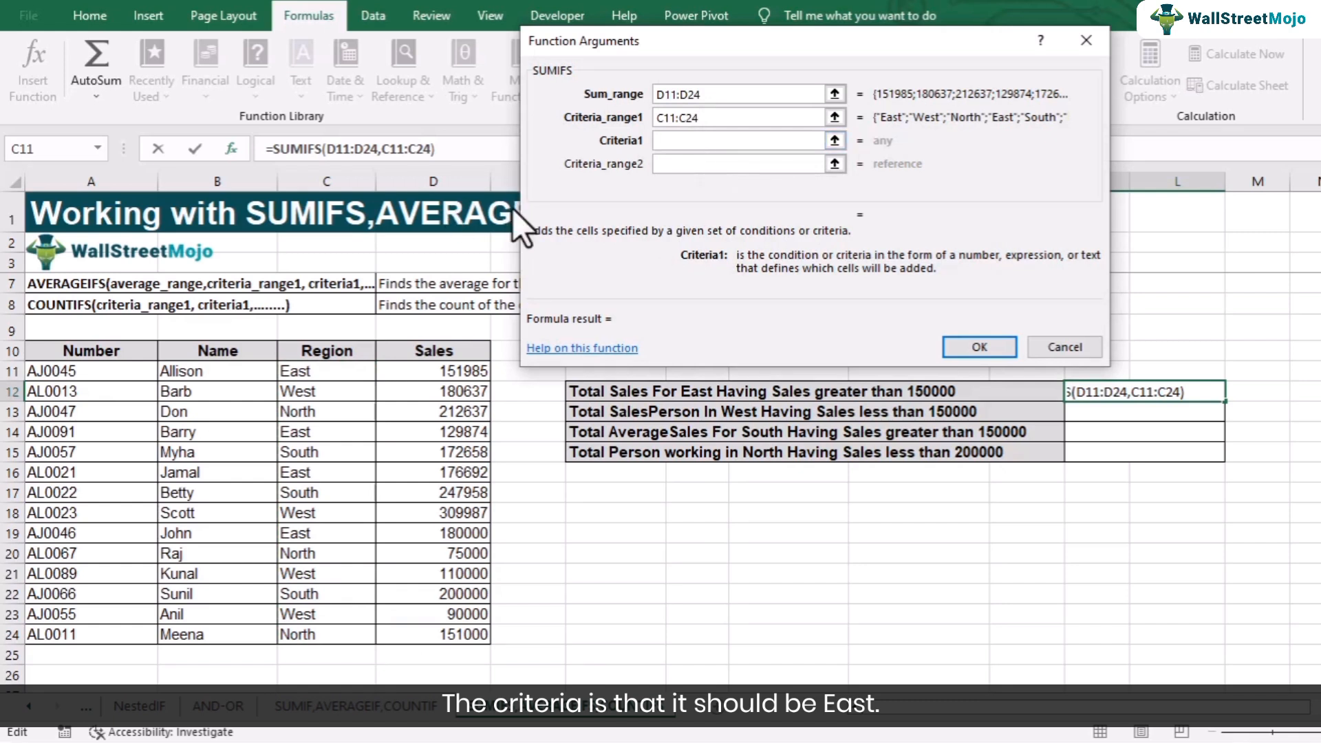
pyautogui.write('East')
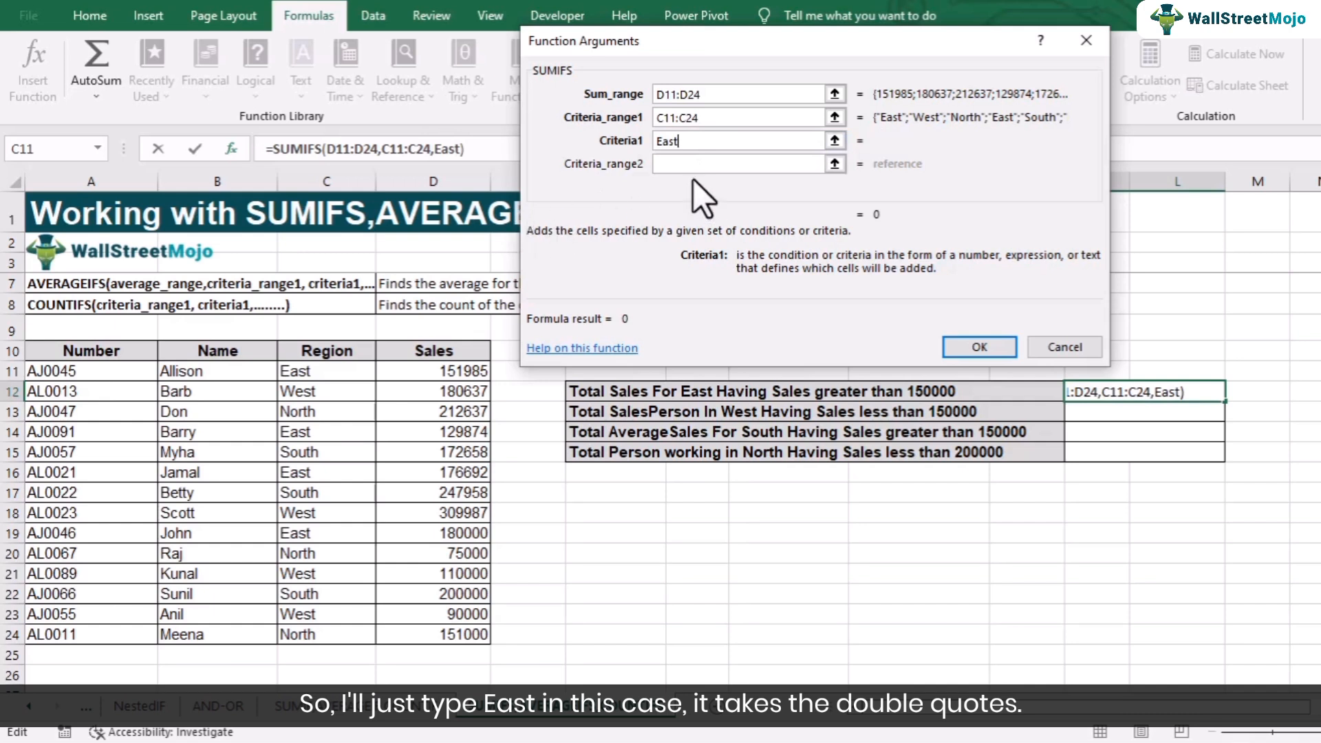
pyautogui.press('Tab')
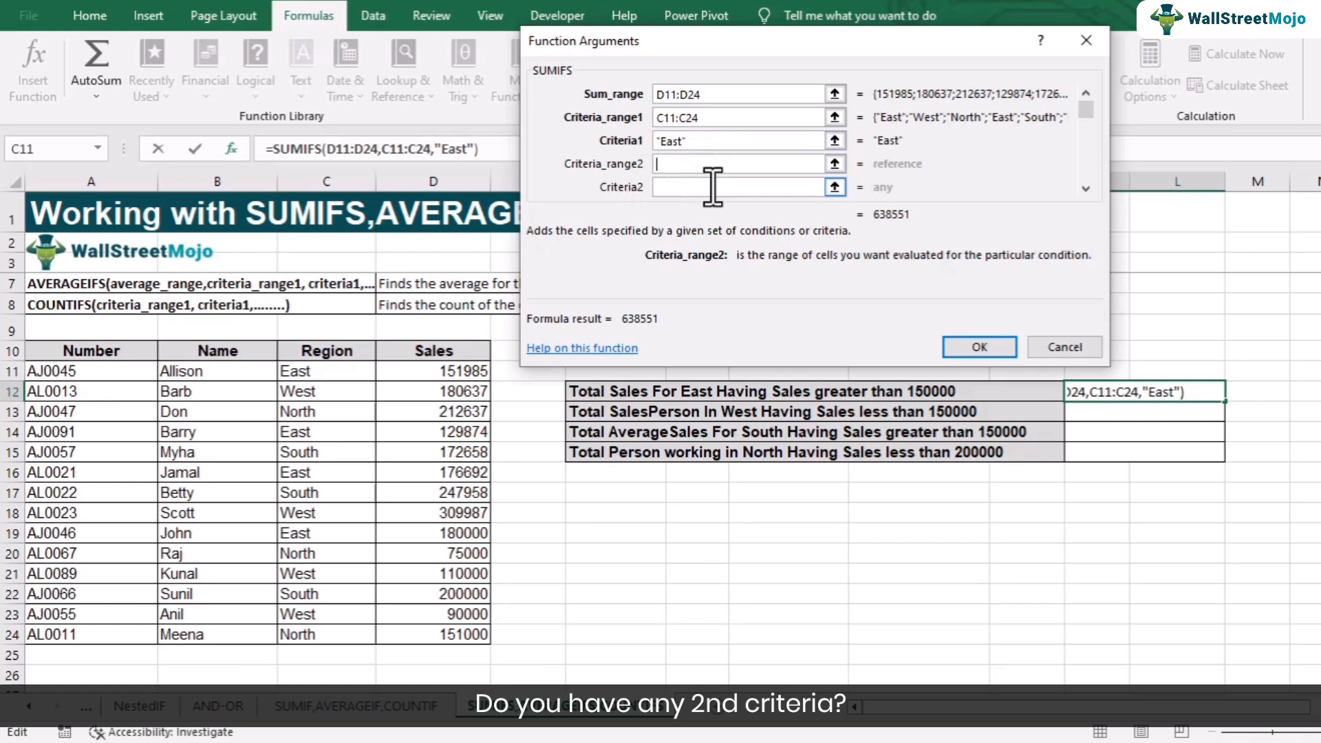
# Step: Add a second condition on the sales in D11:D24 with criterion >150000 and complete the SUMIFS formula
pyautogui.moveTo(450, 370); pyautogui.dragTo(444, 633)
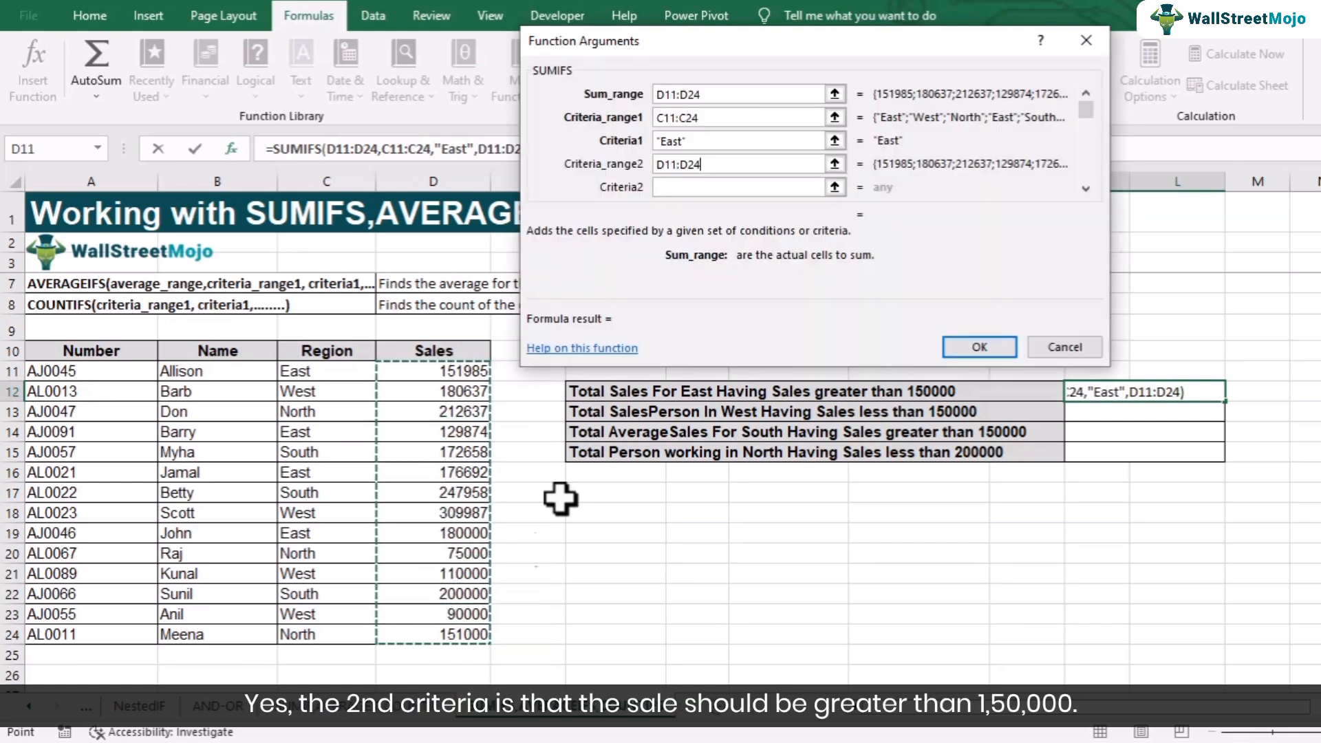
pyautogui.click(675, 188)
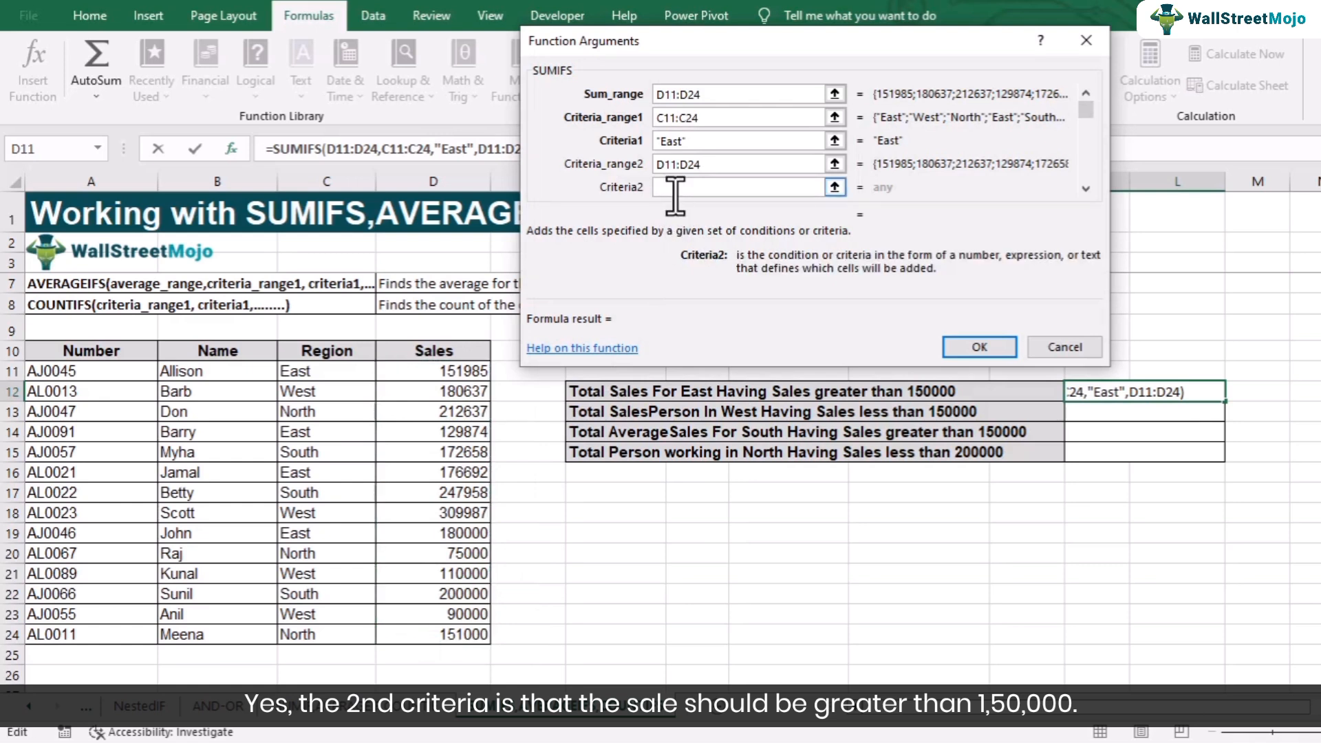
pyautogui.write('>1')
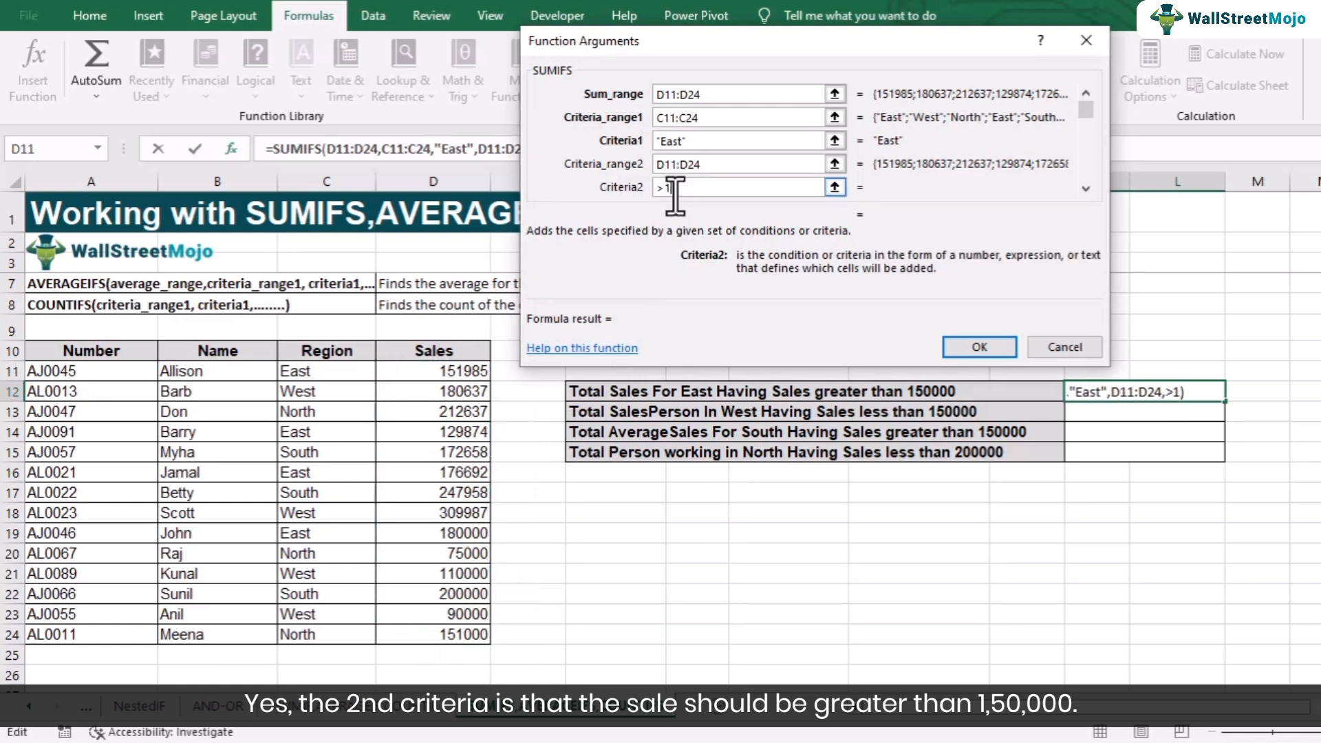
pyautogui.write('50000')
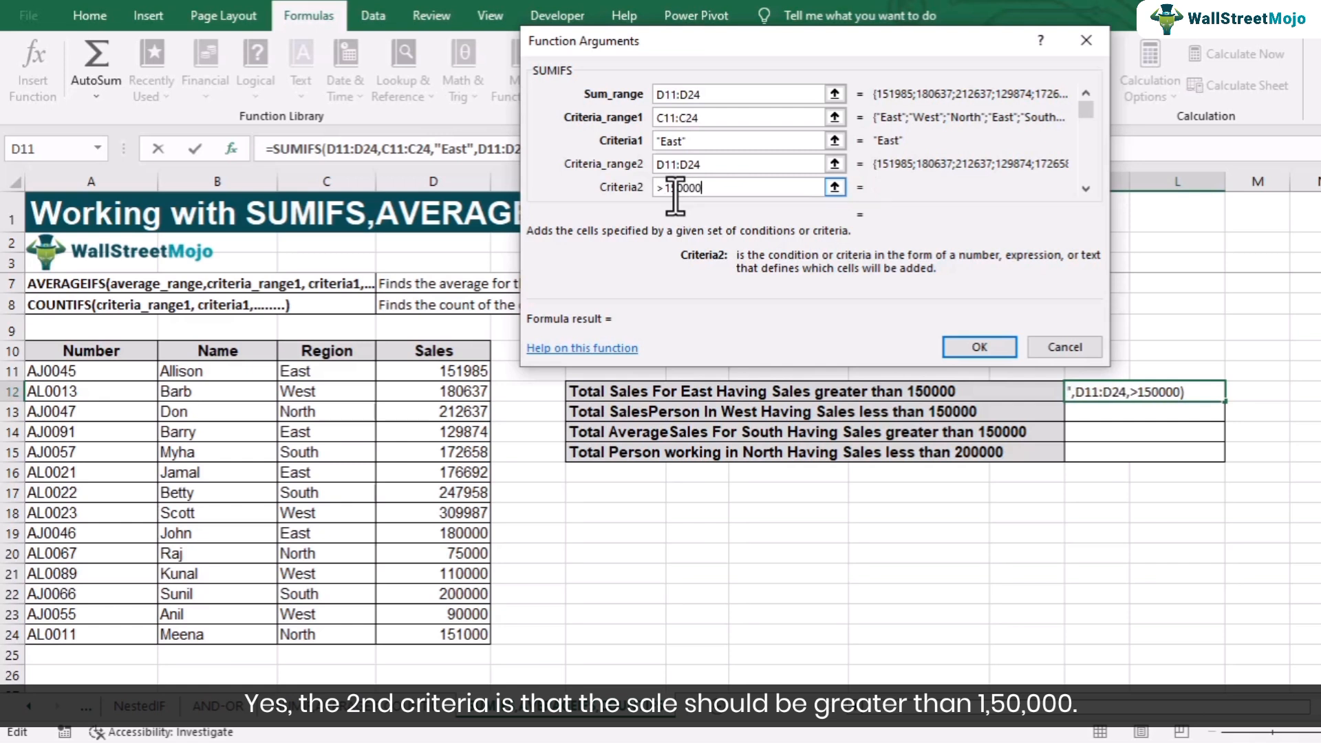
pyautogui.click(719, 166)
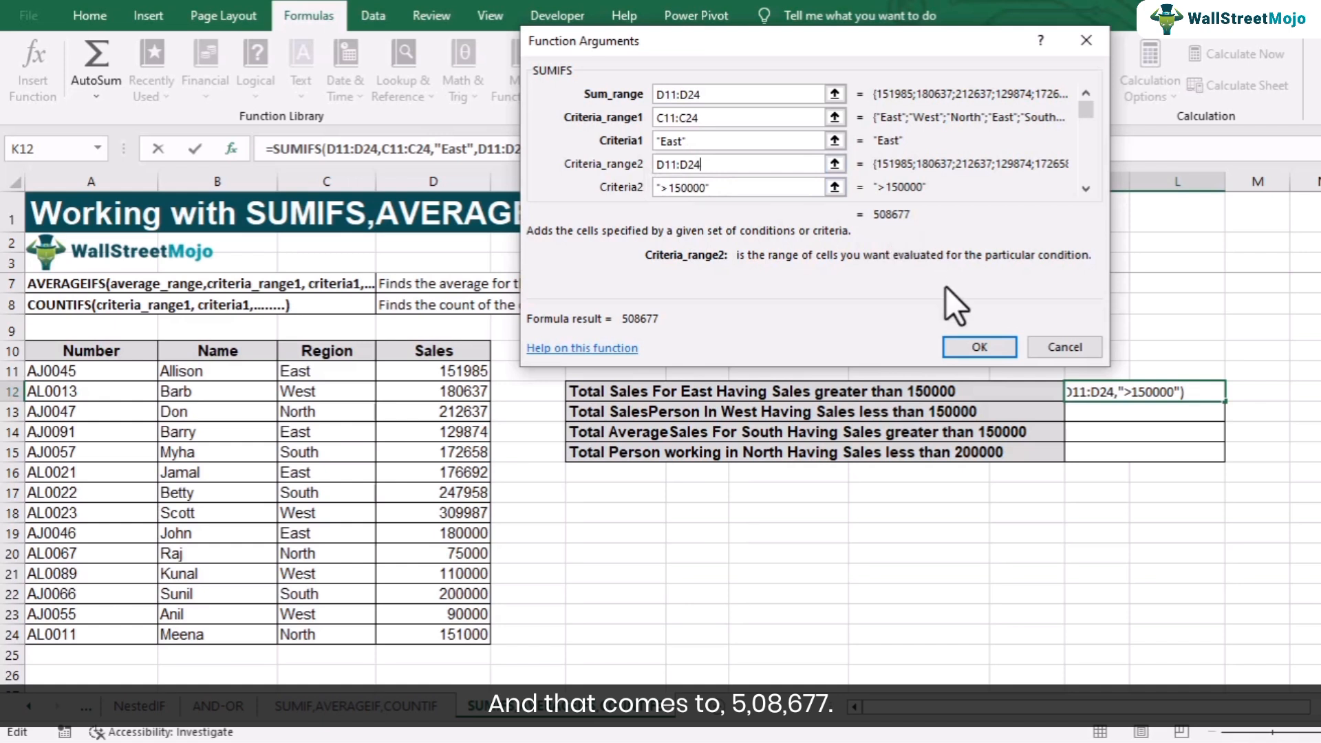
pyautogui.click(972, 346)
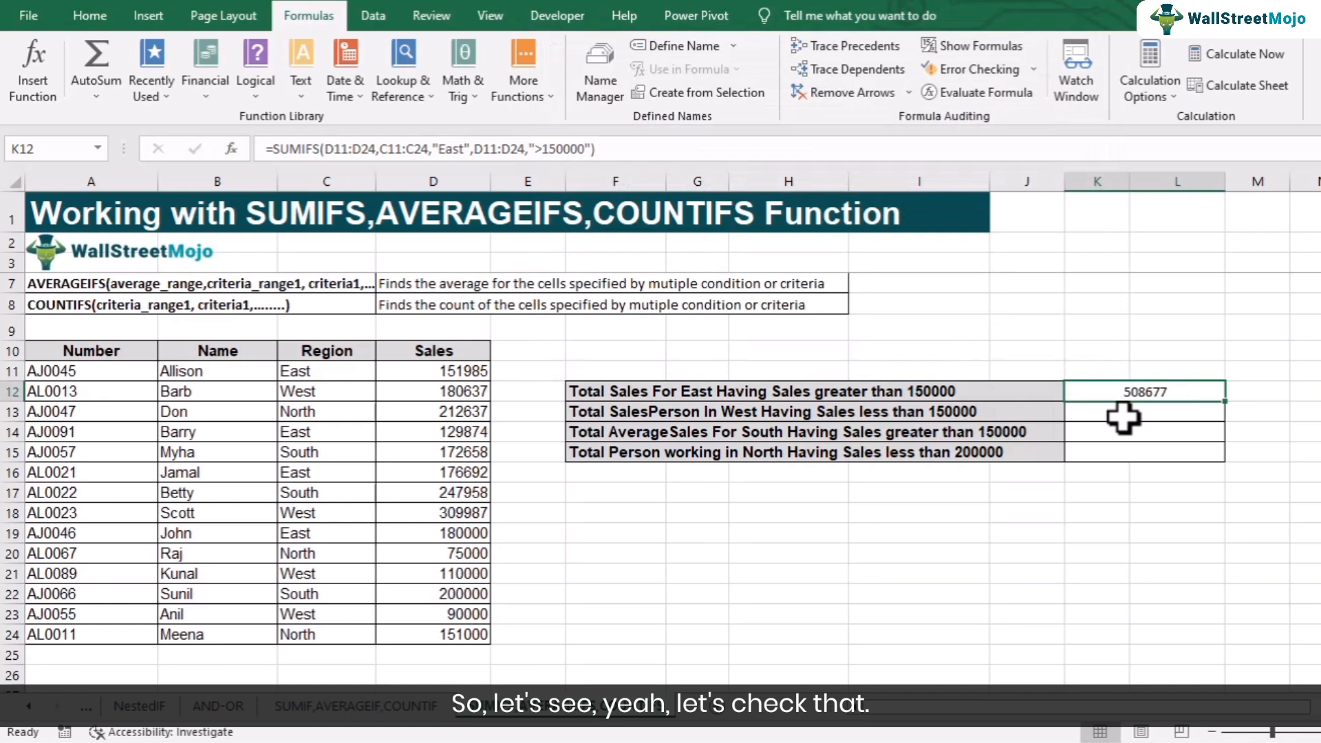
# Step: Select the East sales above 150000 in D11, D19 and D16 together to check their sum against K12
pyautogui.click(468, 372)
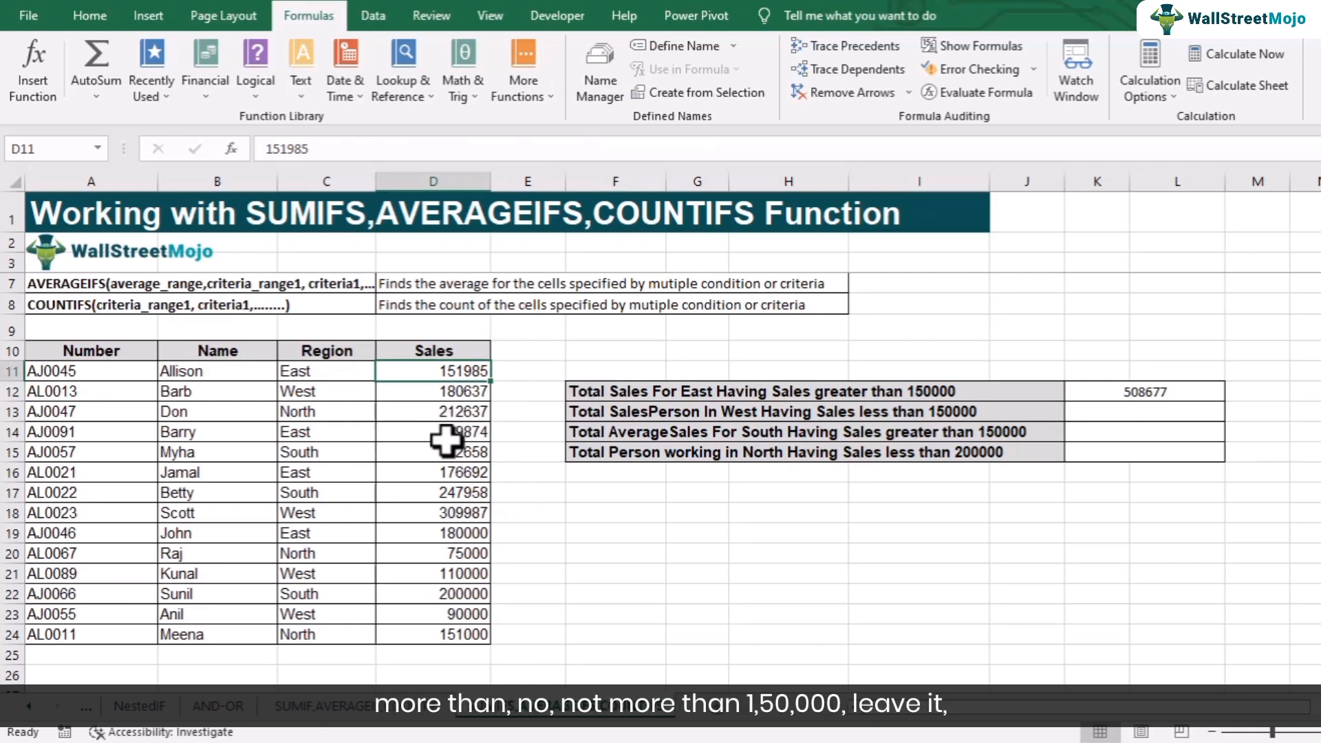
pyautogui.keyDown('ctrl'); pyautogui.click(458, 532); pyautogui.keyUp('ctrl')
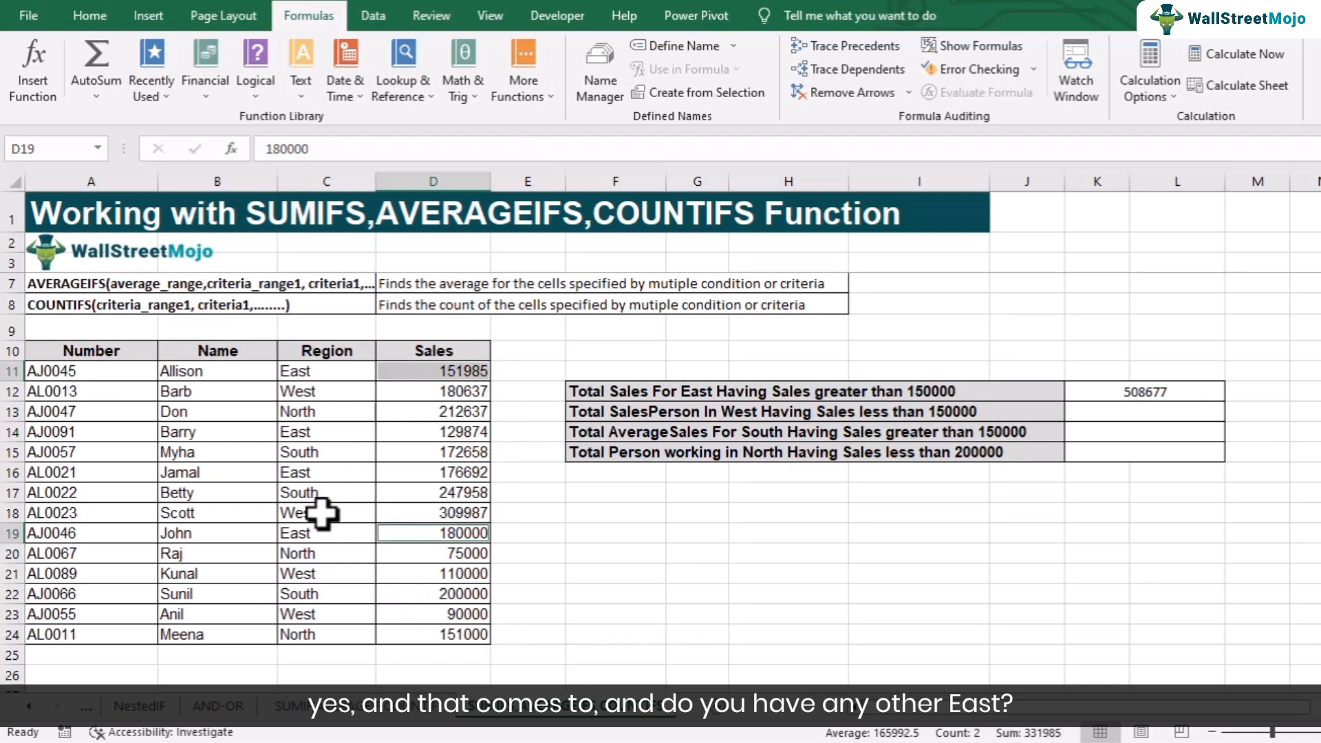
pyautogui.keyDown('ctrl'); pyautogui.click(436, 473); pyautogui.keyUp('ctrl')
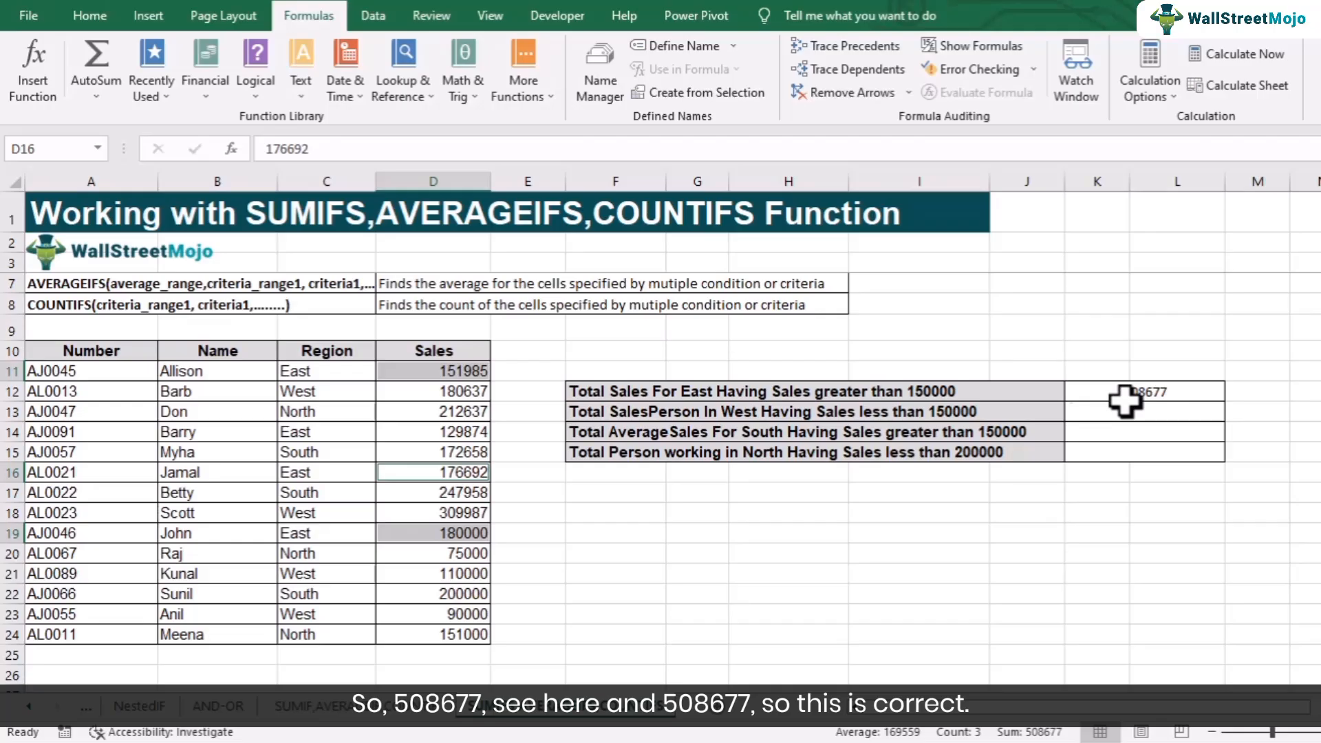
# Step: Select cell K13 for the count of West salespeople with sales less than 150000
pyautogui.click(1092, 410)
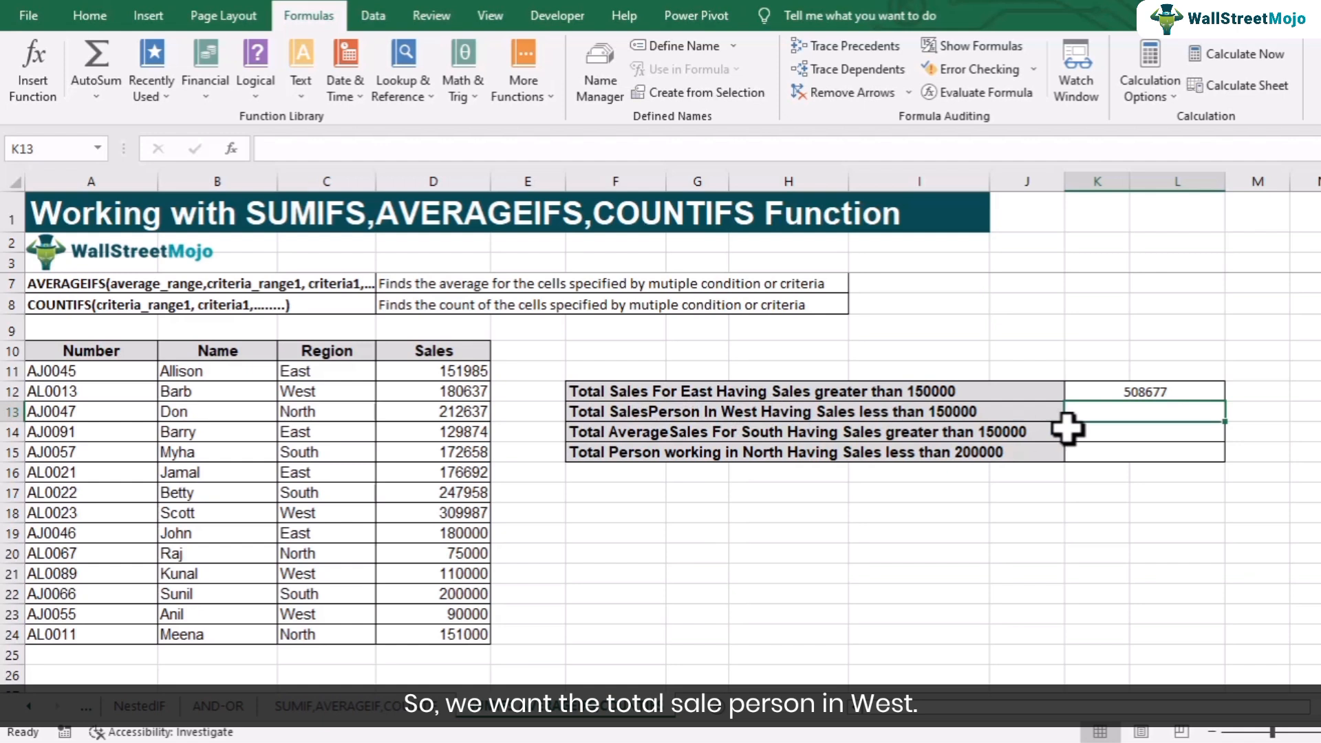
pyautogui.write('=c')
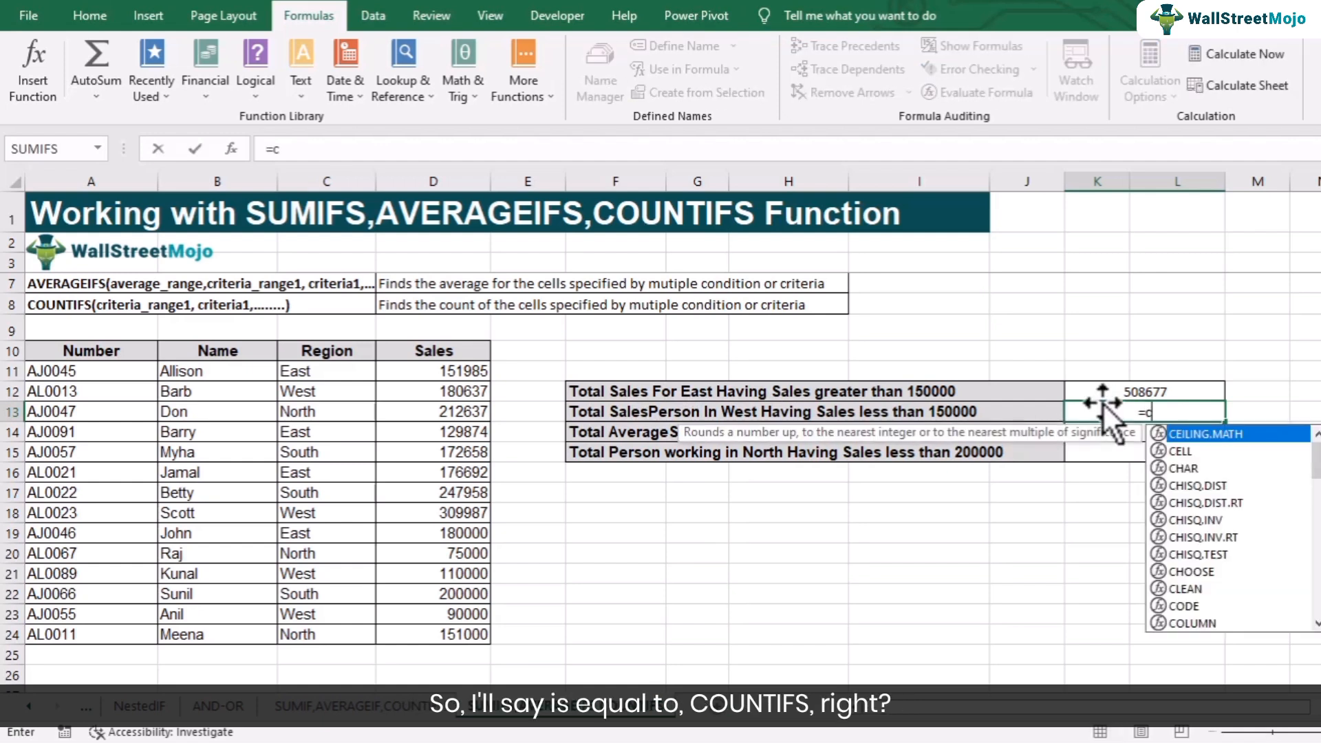
pyautogui.write('ounifs')
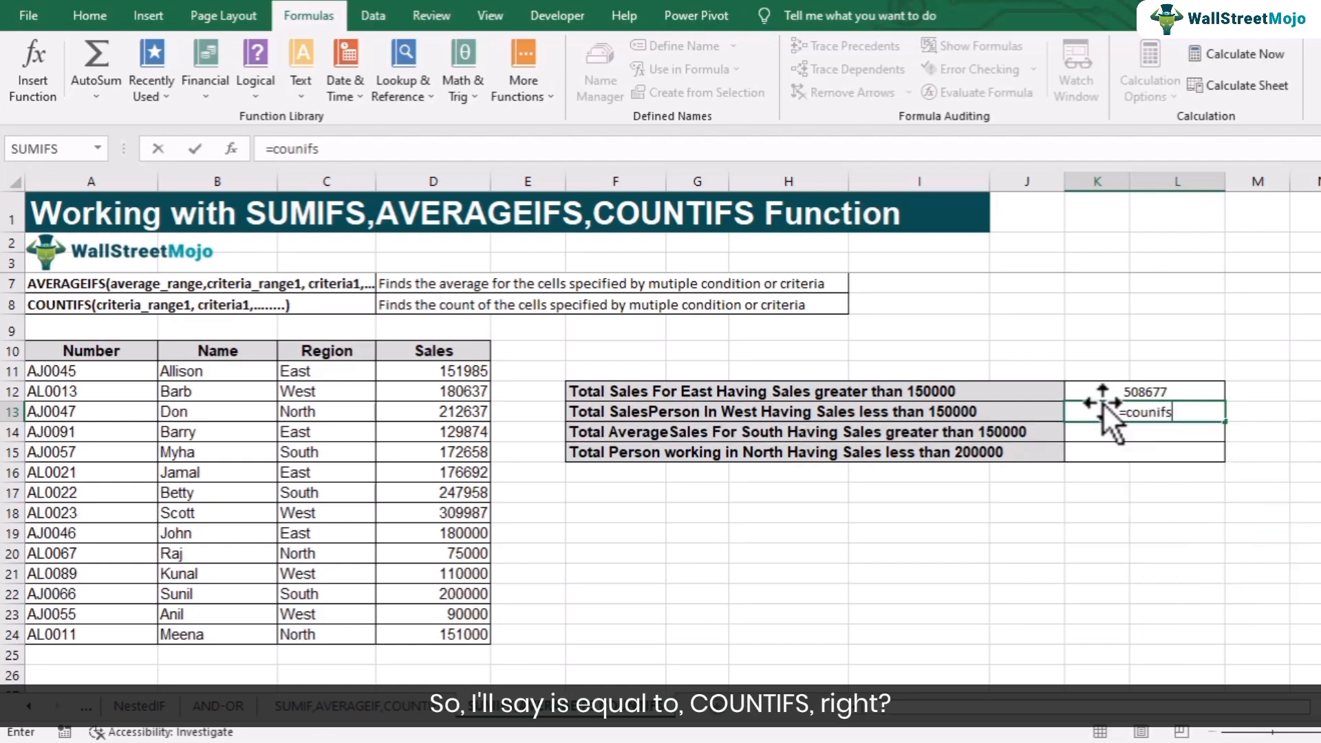
pyautogui.press('BackSpace')
pyautogui.press('BackSpace')
pyautogui.press('BackSpace')
pyautogui.press('BackSpace')
pyautogui.press('BackSpace')
pyautogui.press('BackSpace')
pyautogui.press('BackSpace')
pyautogui.press('BackSpace')
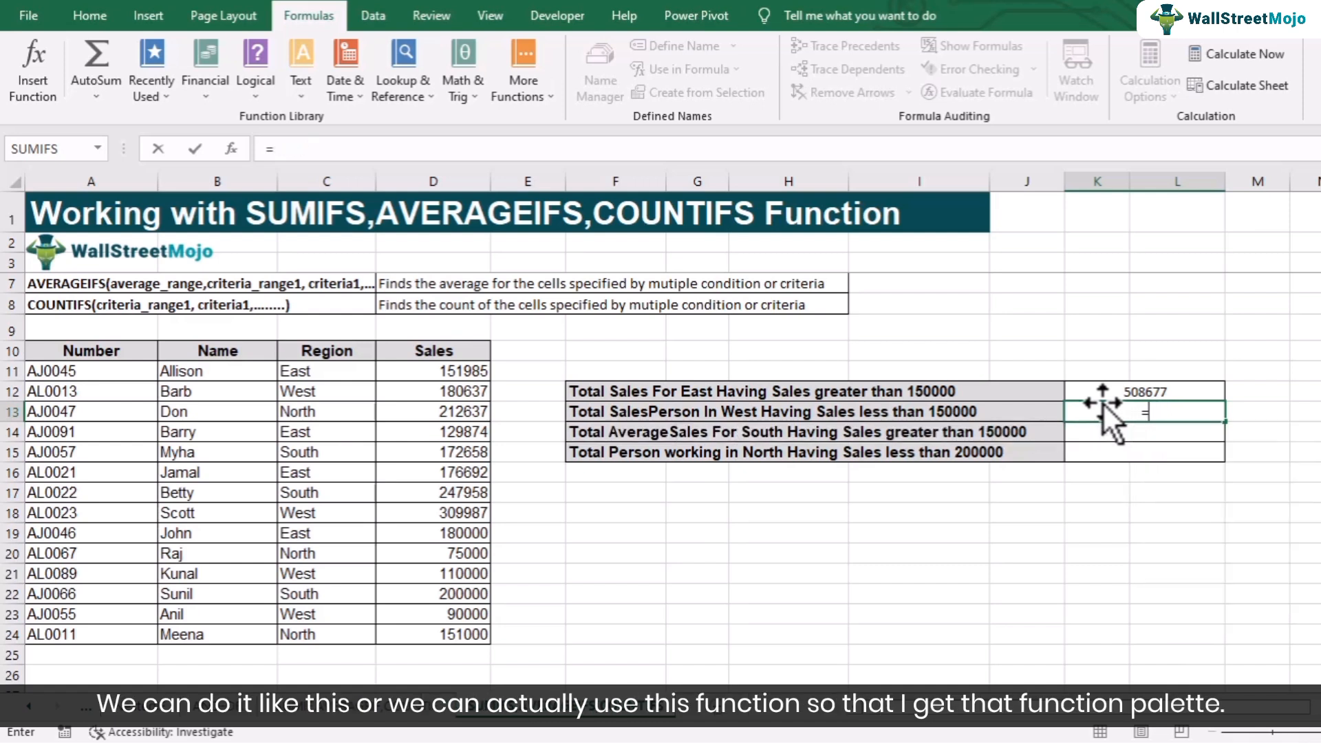
pyautogui.press('Escape')
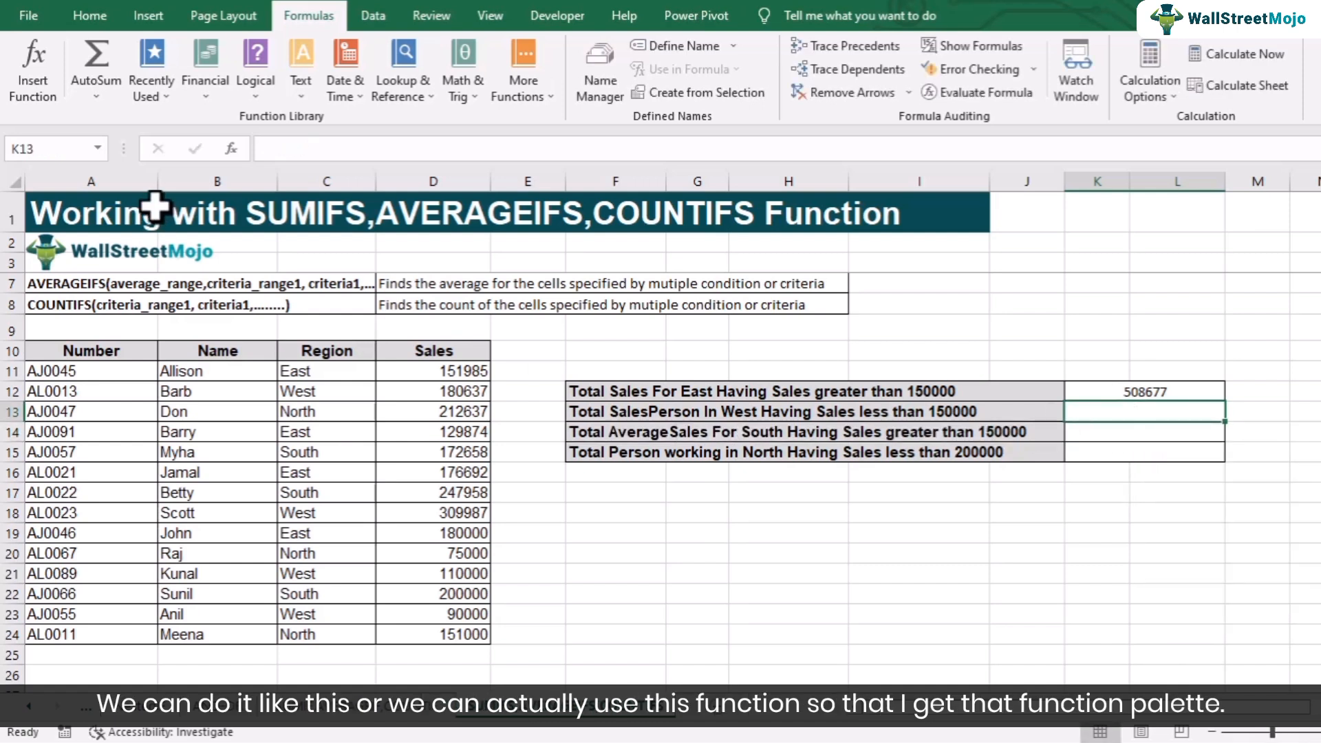
# Step: Search the function library for countifs and insert the COUNTIFS function in cell K13
pyautogui.click(52, 95)
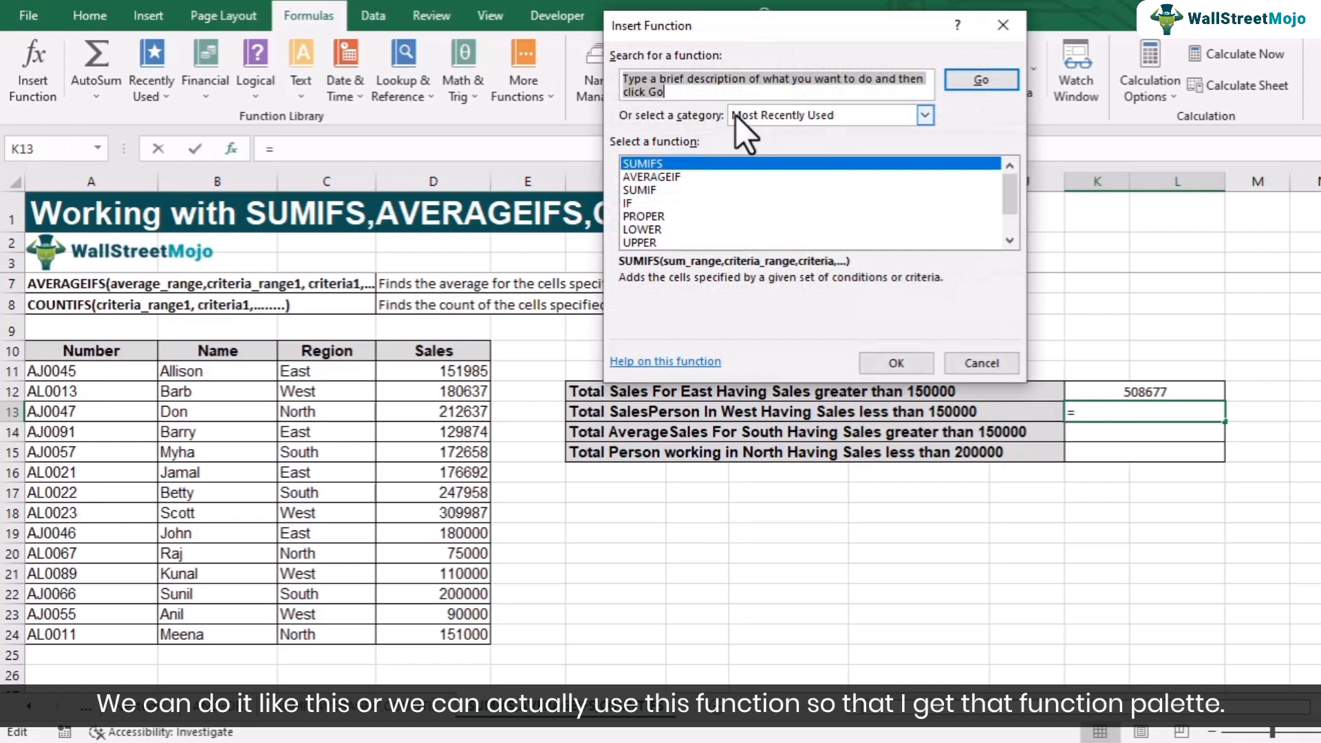
pyautogui.write('coun')
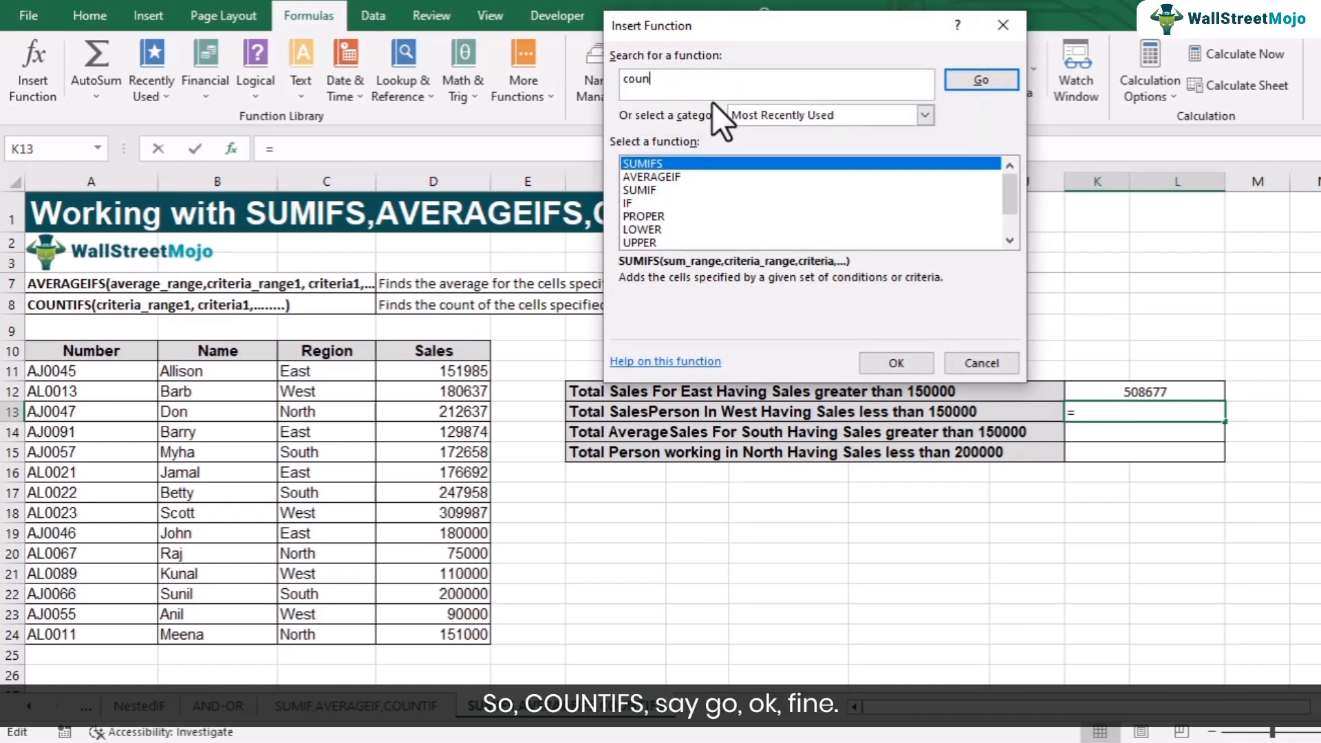
pyautogui.write('tifs')
pyautogui.click(954, 81)
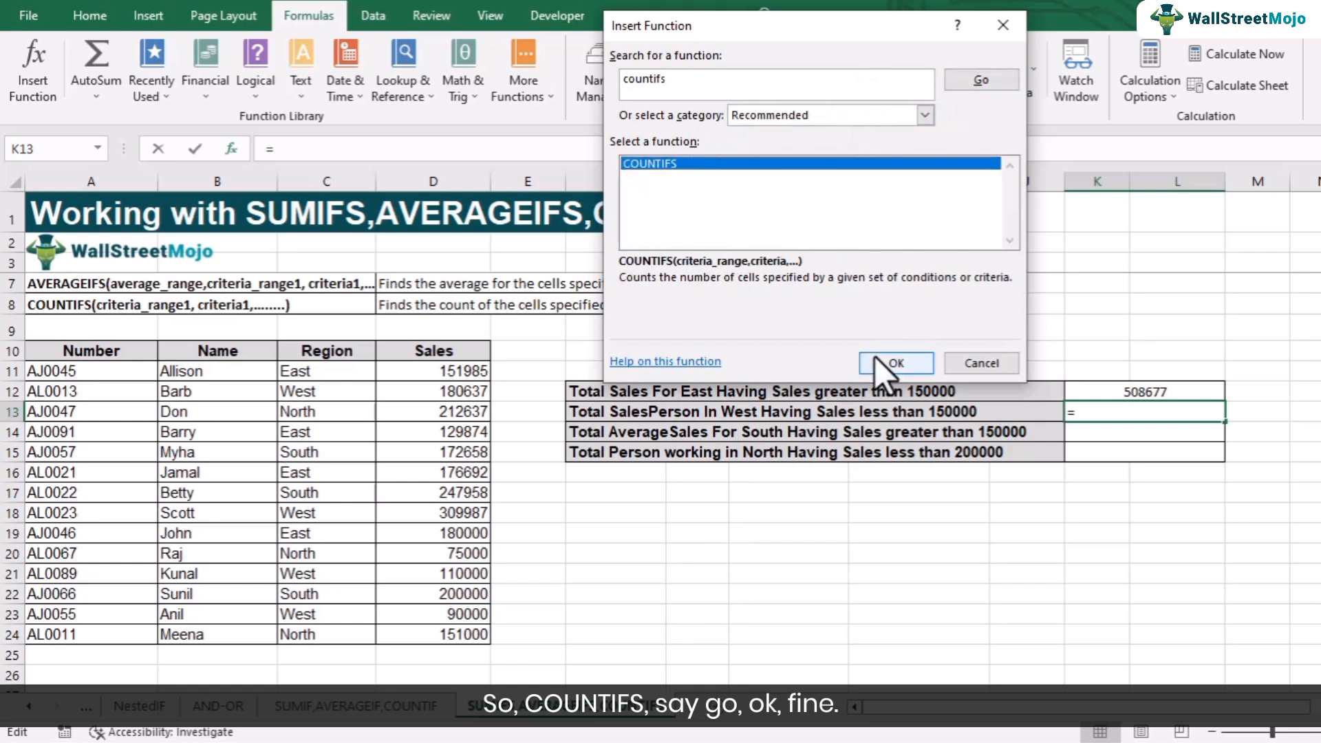
pyautogui.click(915, 357)
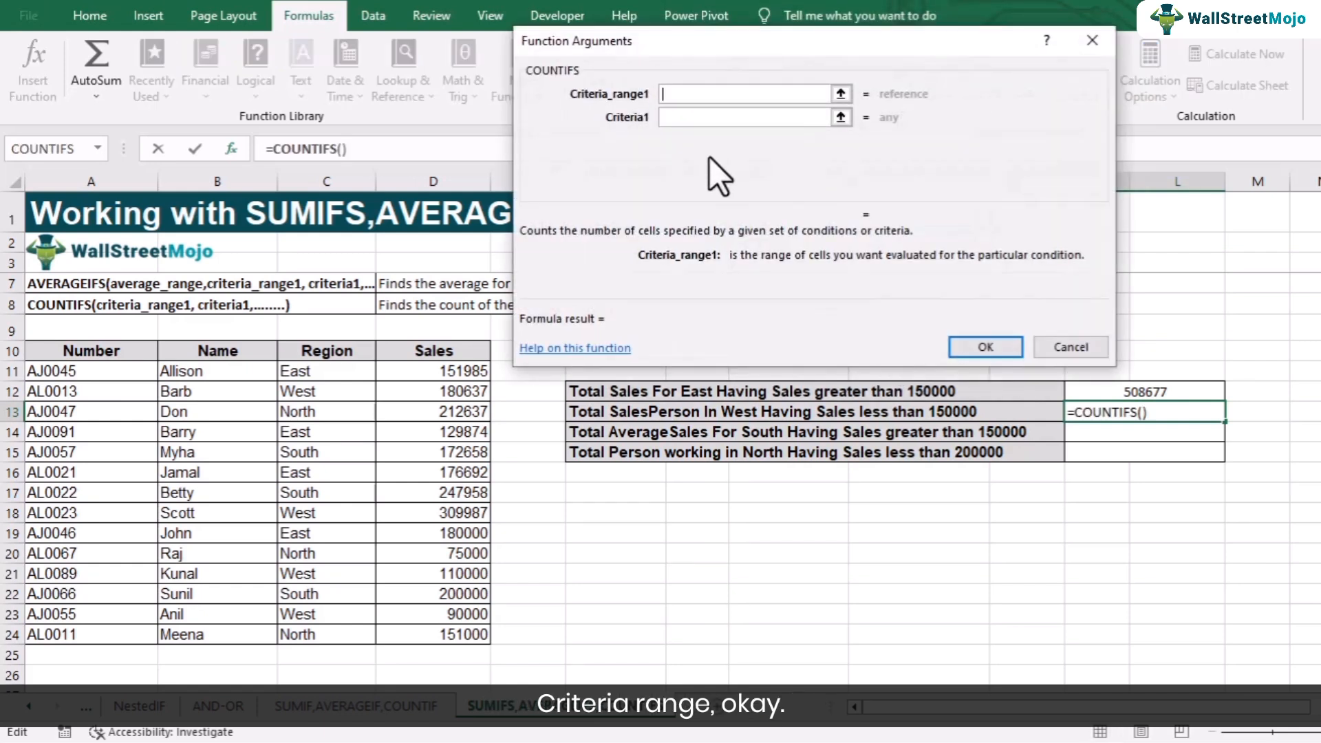
# Step: Set the first COUNTIFS condition to the regions in C11:C24 matching West
pyautogui.click(327, 370)
pyautogui.moveTo(327, 370); pyautogui.dragTo(288, 627)
pyautogui.click(677, 124)
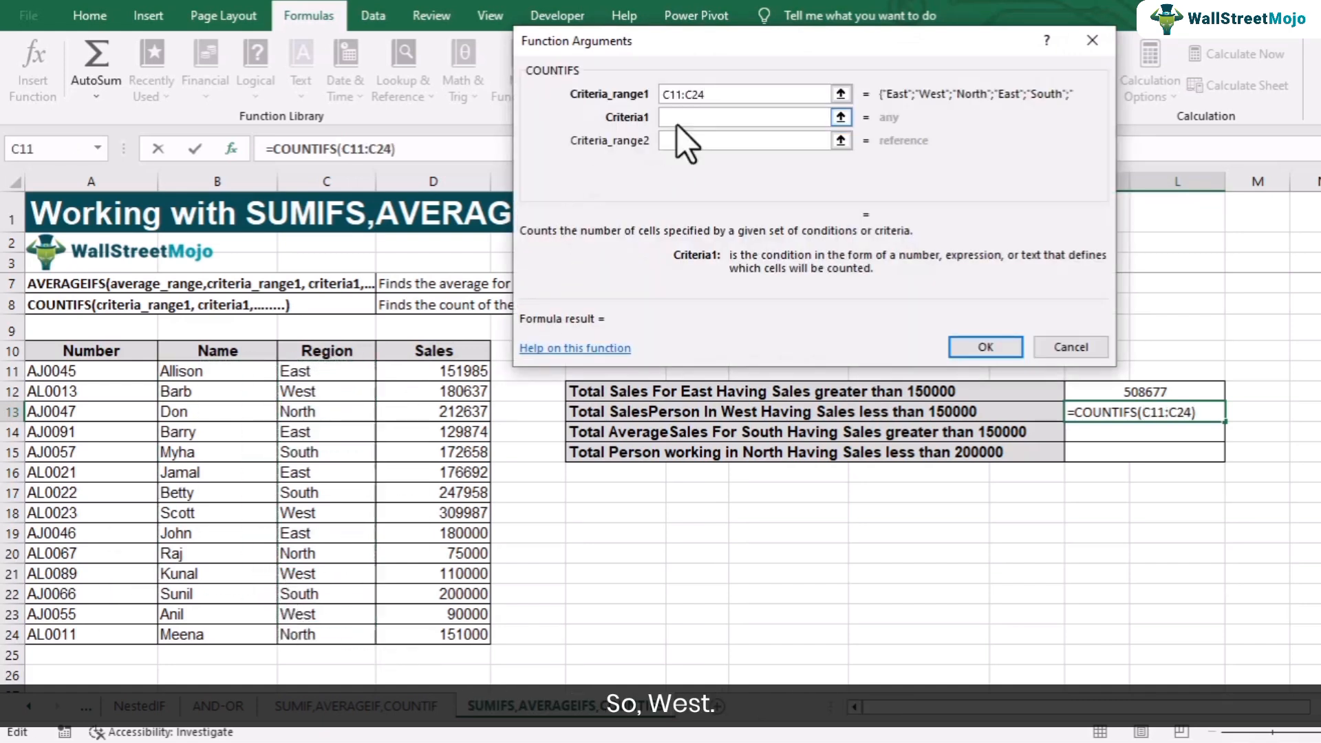
pyautogui.write('West')
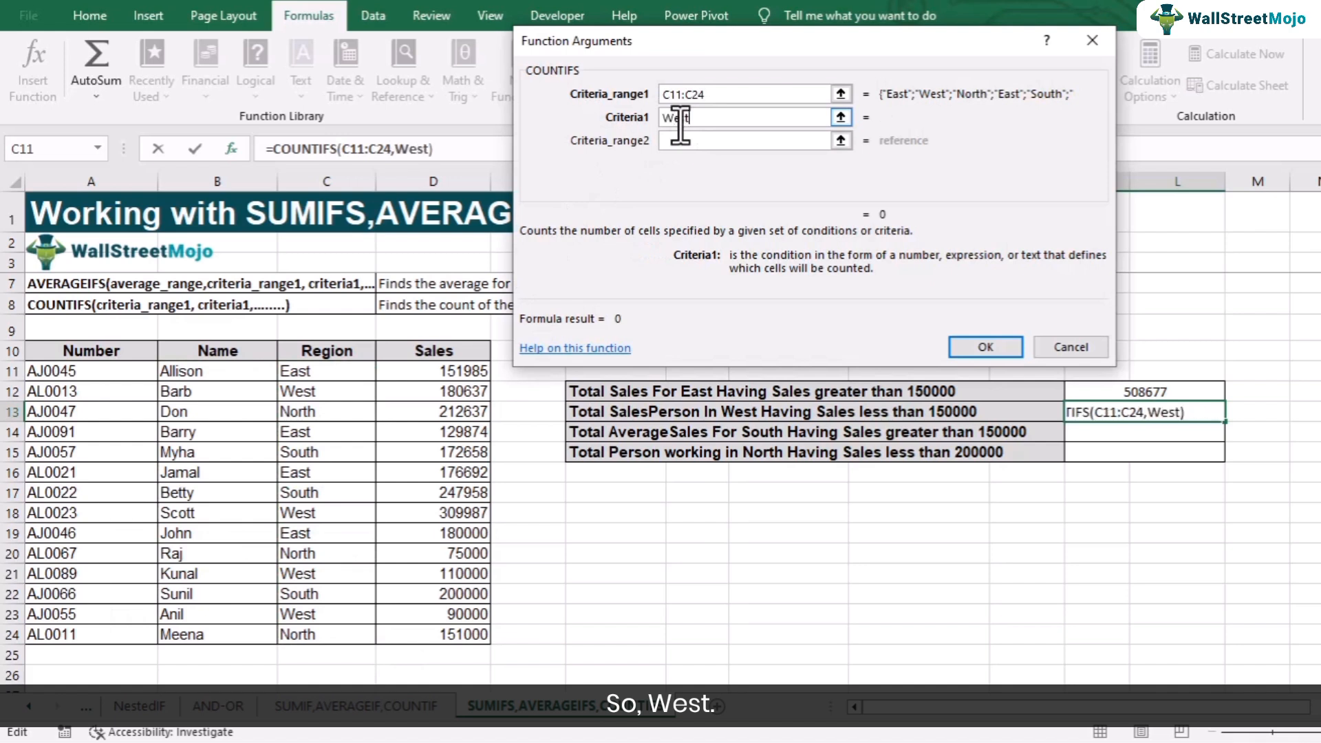
# Step: Add a second COUNTIFS condition requiring sales in D11:D24 to be <150000 and complete the formula in K13
pyautogui.click(675, 141)
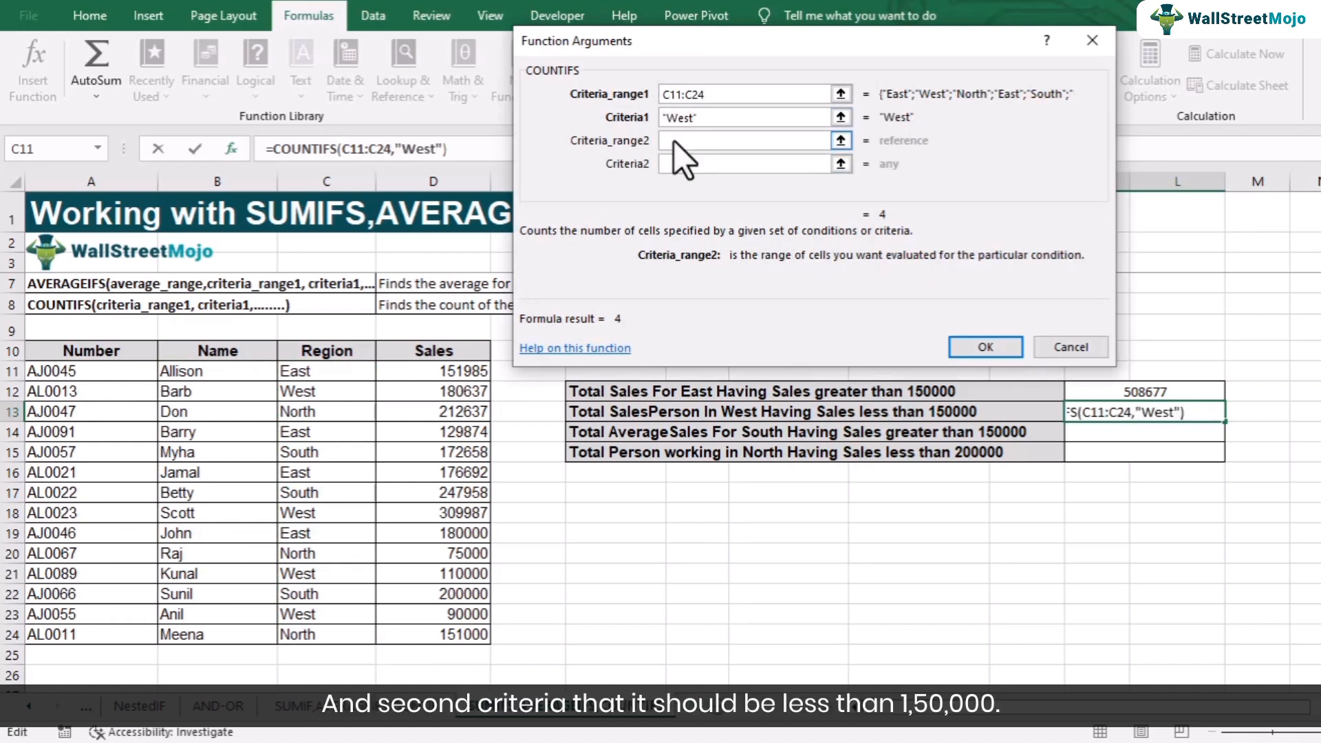
pyautogui.moveTo(426, 372); pyautogui.dragTo(437, 632)
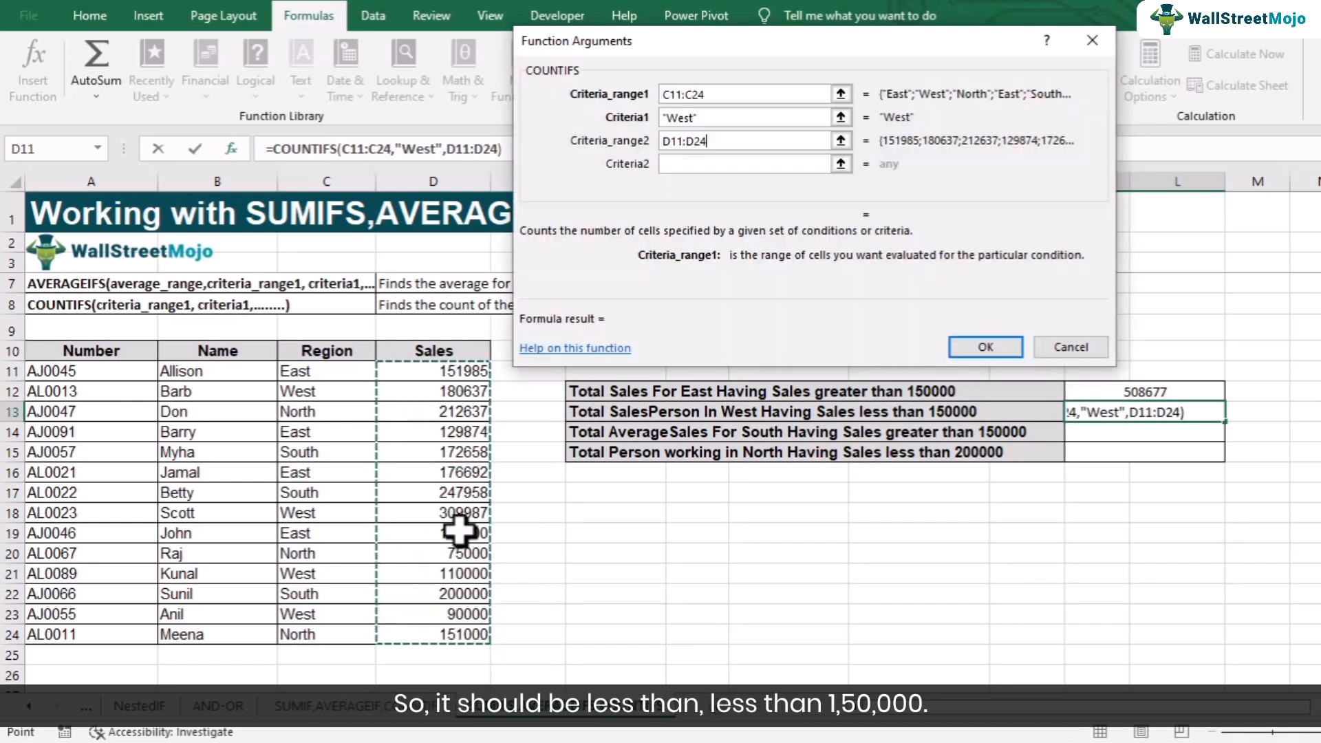
pyautogui.click(693, 165)
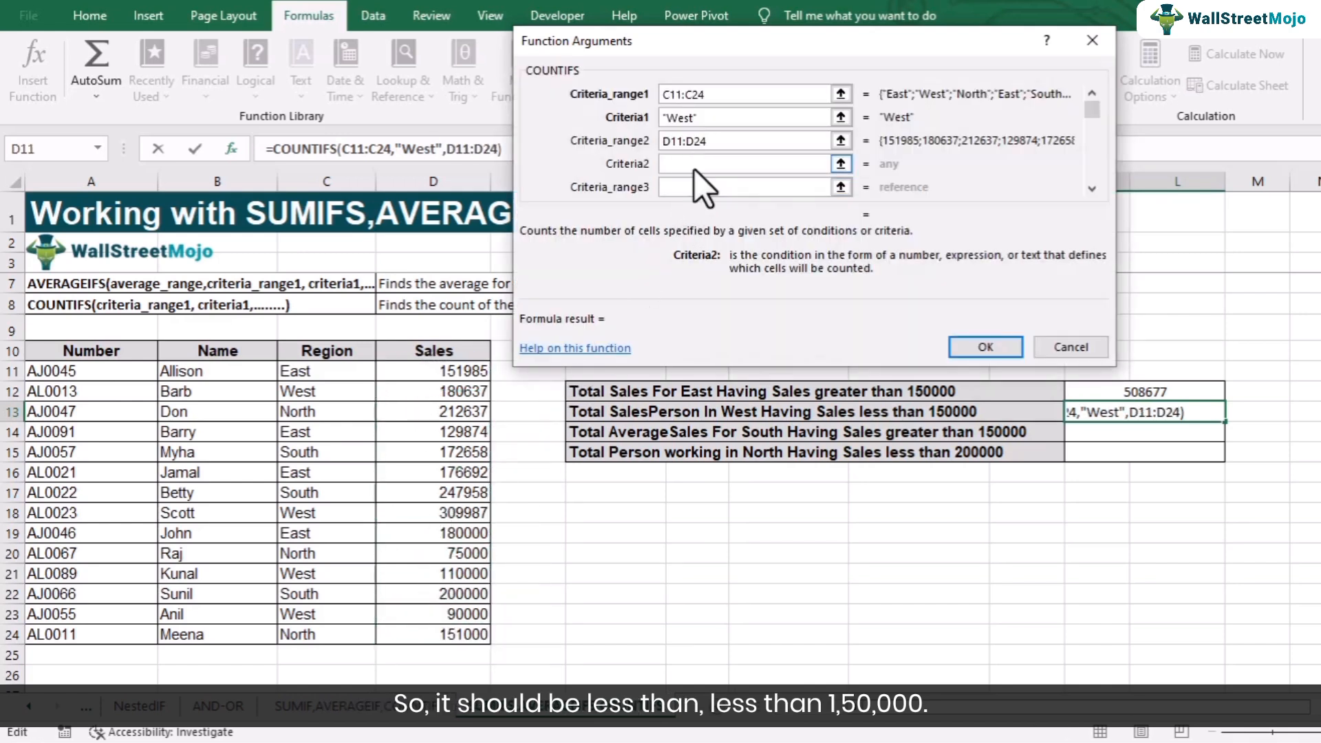
pyautogui.write('<150000')
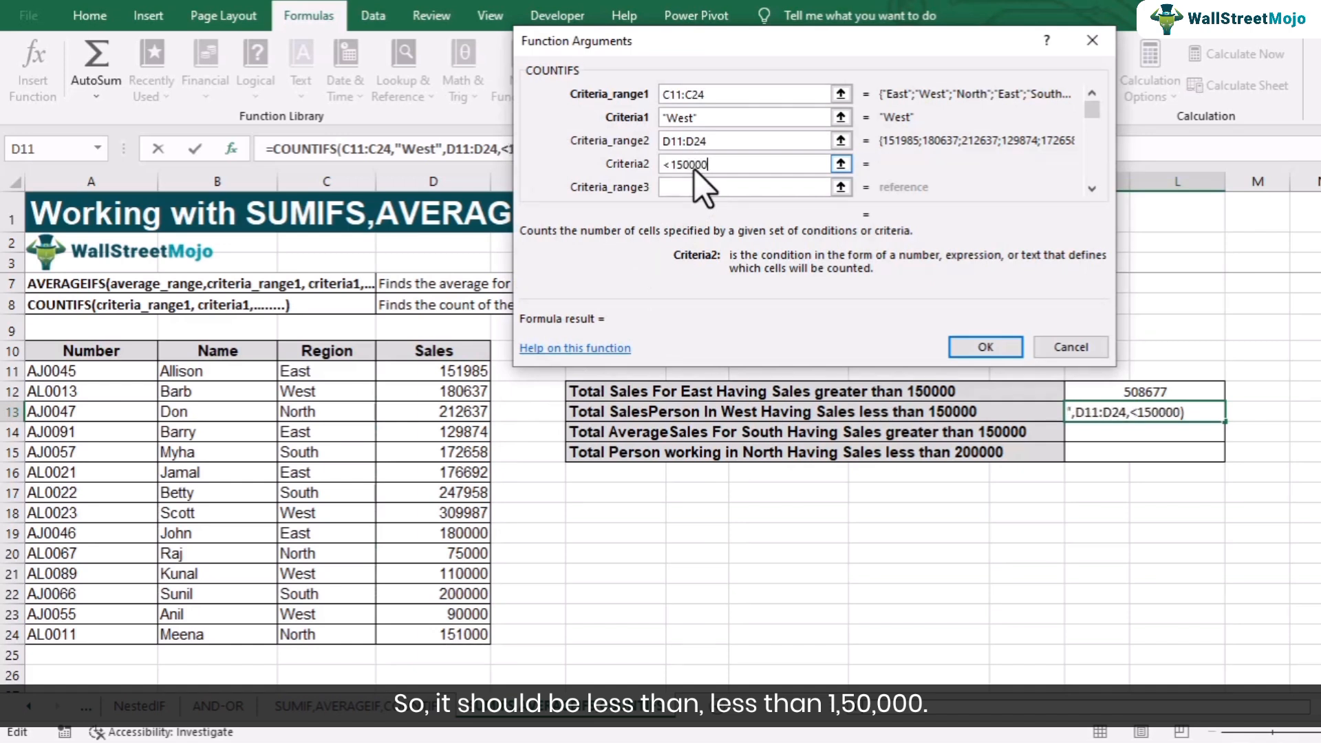
pyautogui.click(691, 182)
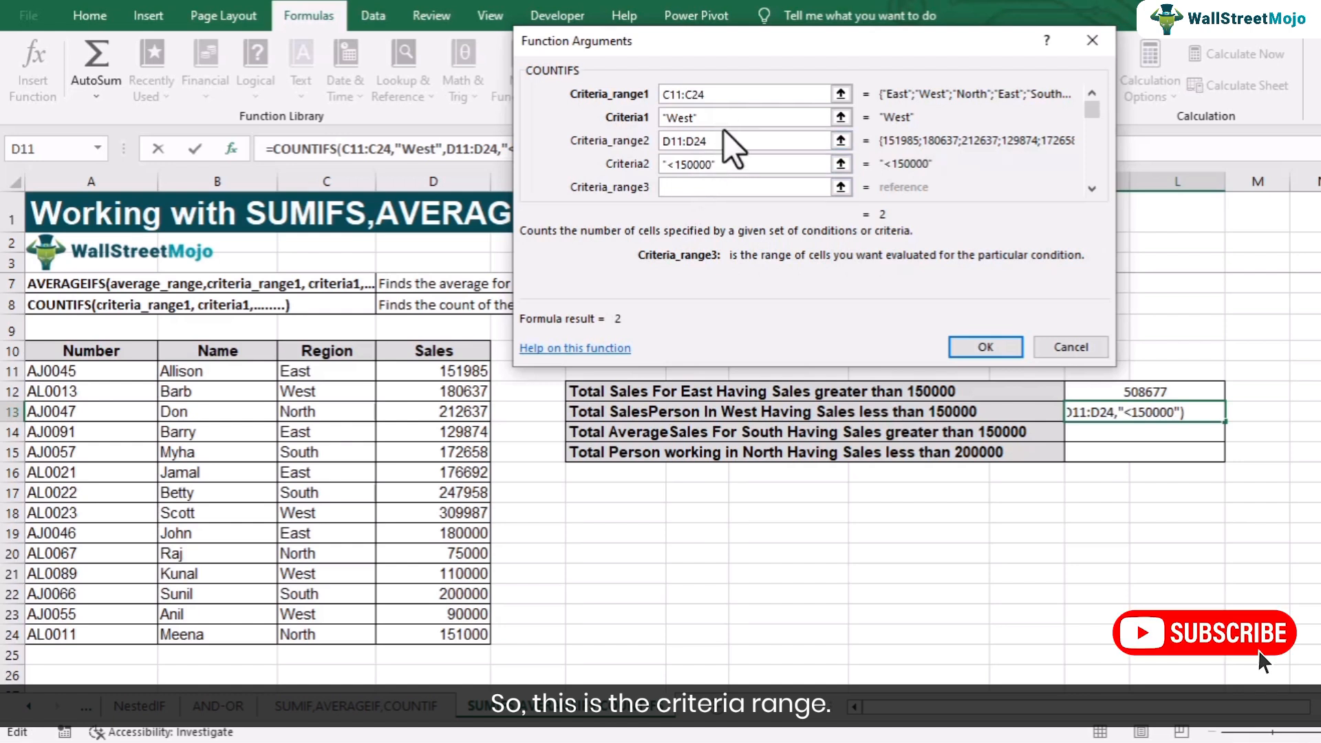
pyautogui.click(731, 165)
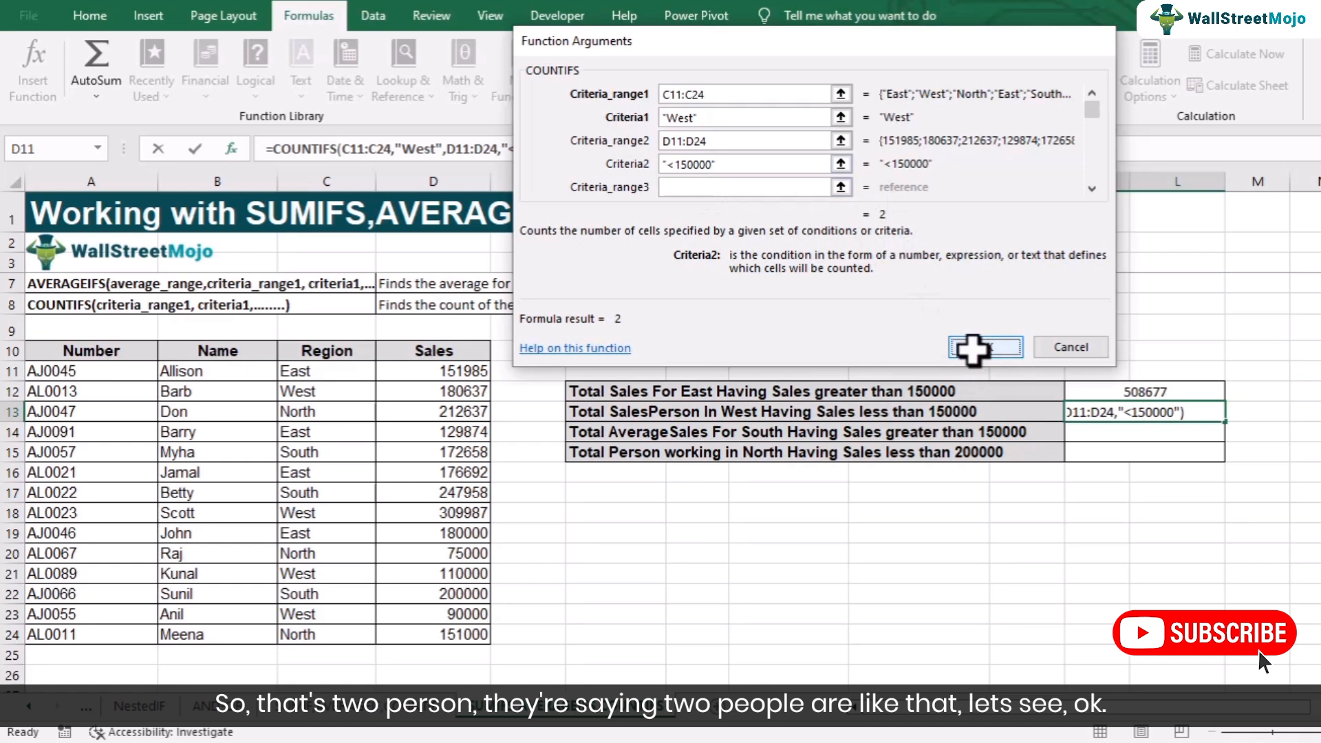
pyautogui.click(985, 347)
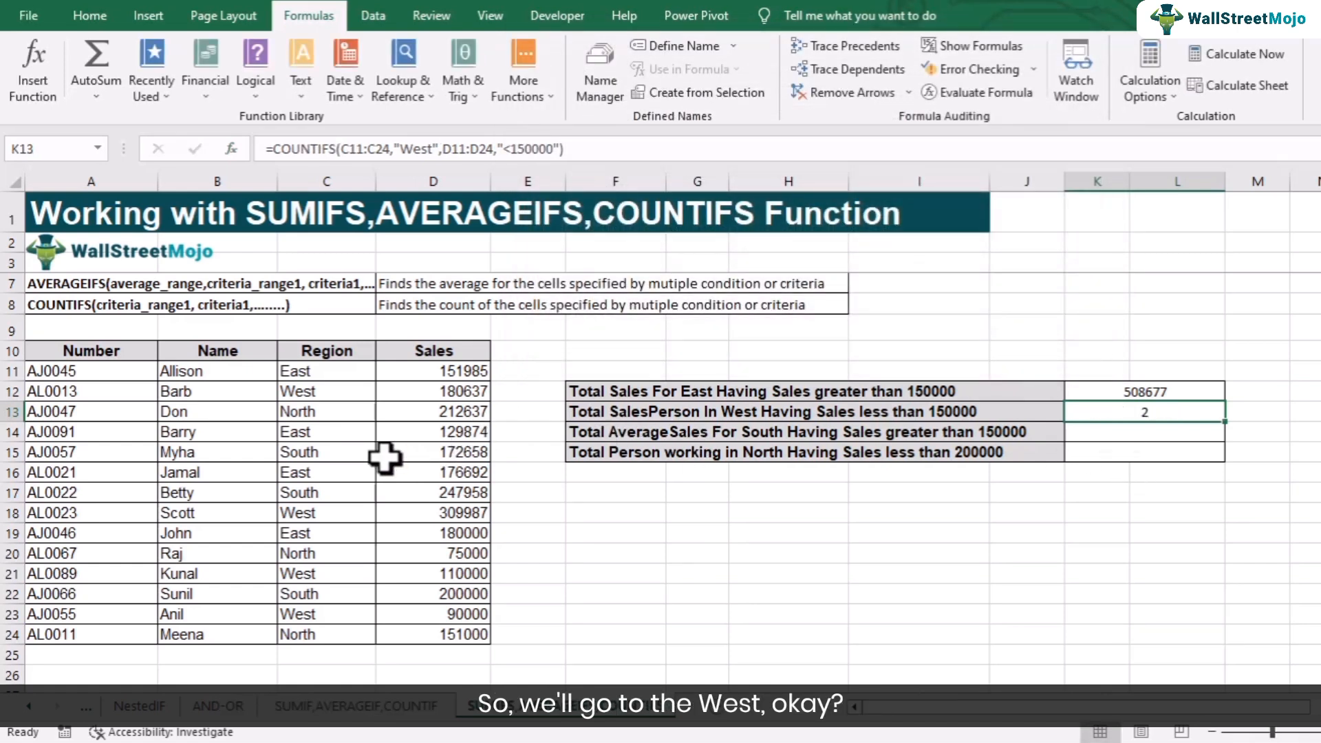
# Step: Check each West row's sales against the 150000 limit, selecting D23 and D21 together to verify the count in K13
pyautogui.click(318, 398)
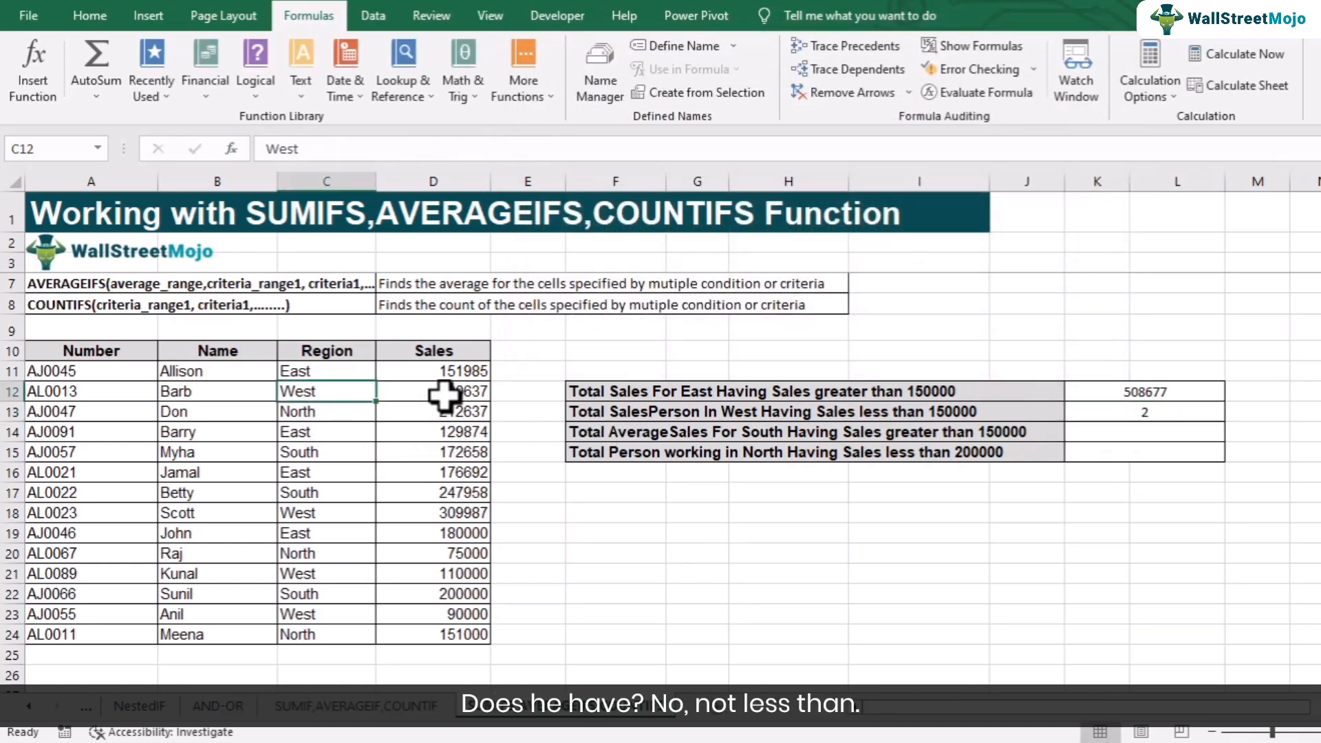
pyautogui.click(442, 398)
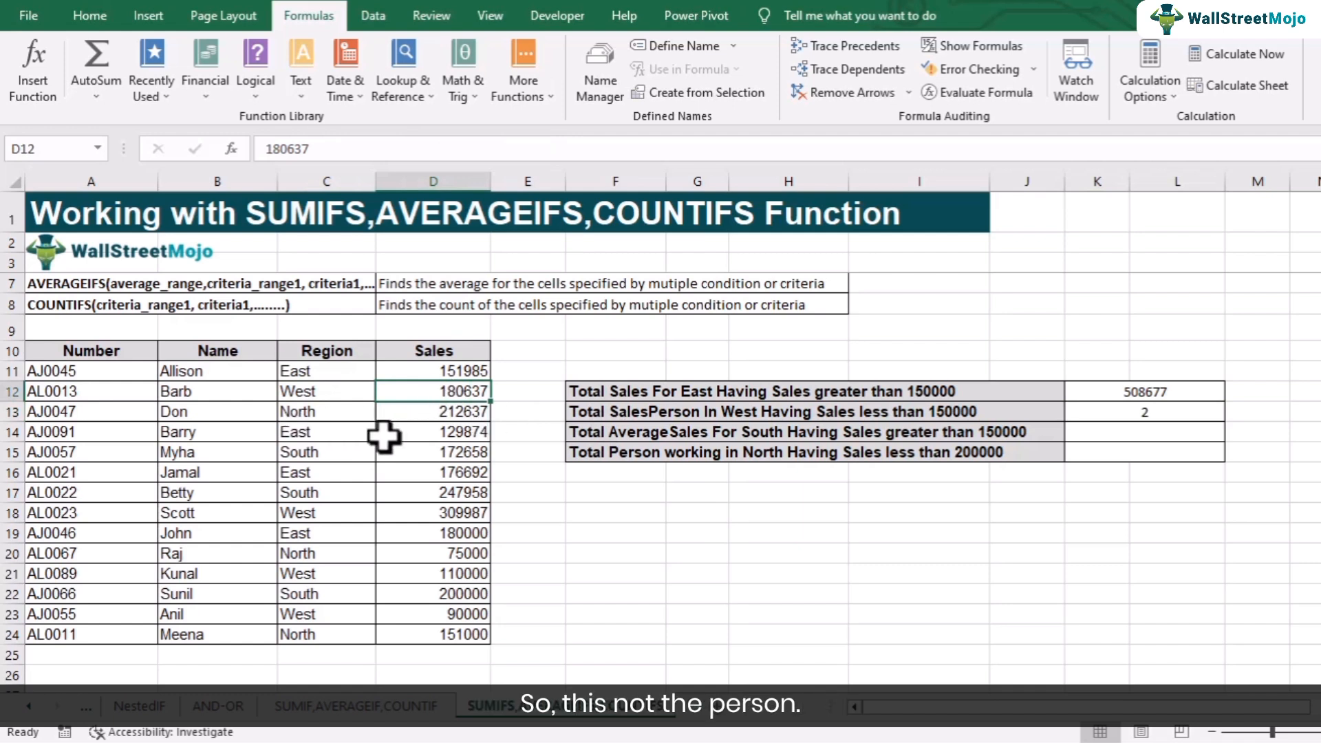
pyautogui.click(316, 509)
pyautogui.click(429, 509)
pyautogui.click(323, 576)
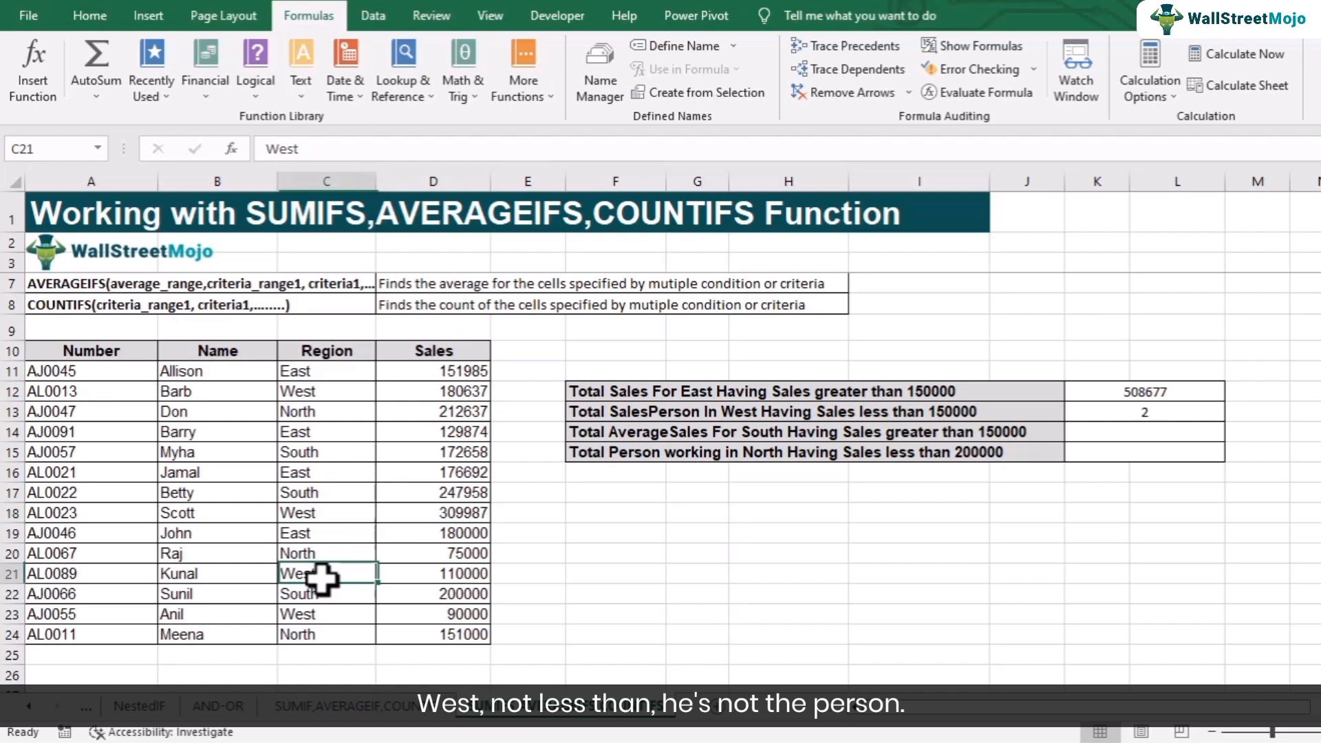
pyautogui.click(422, 576)
pyautogui.click(311, 615)
pyautogui.click(430, 615)
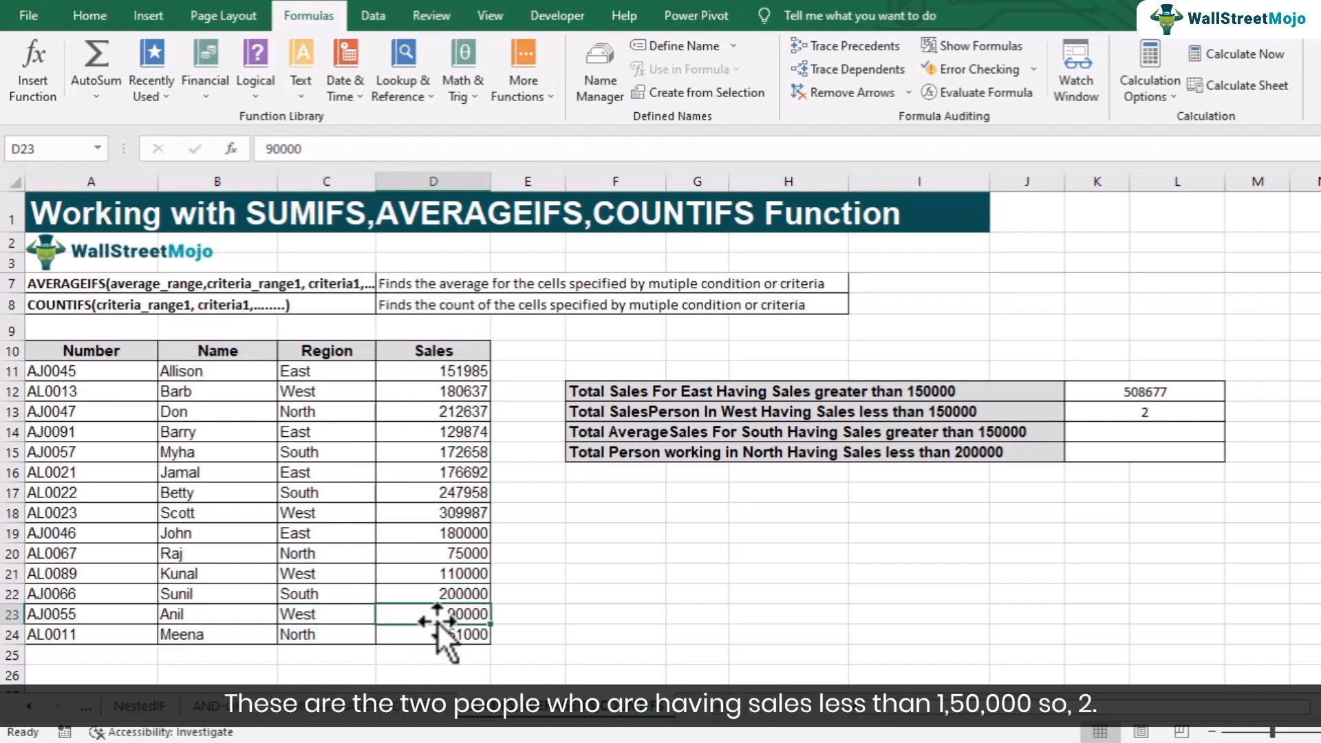
pyautogui.keyDown('ctrl'); pyautogui.click(462, 577); pyautogui.keyUp('ctrl')
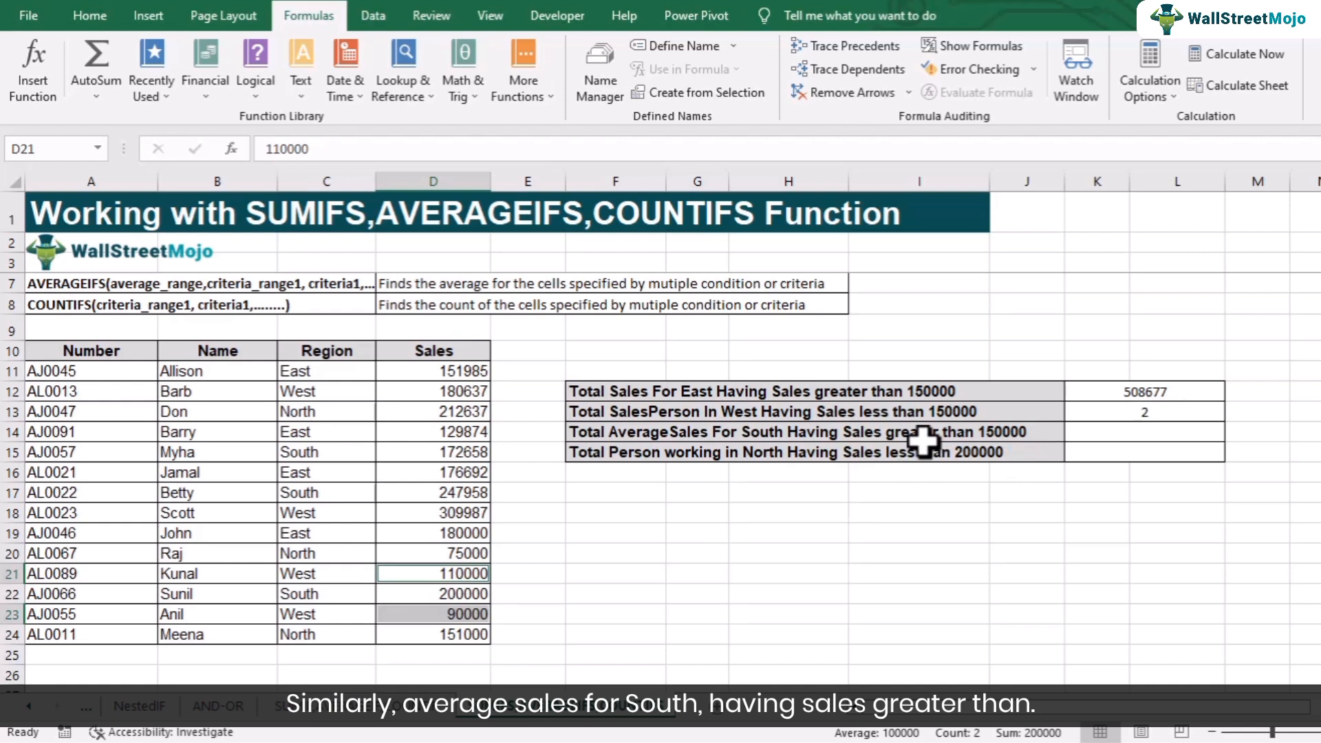
pyautogui.click(836, 509)
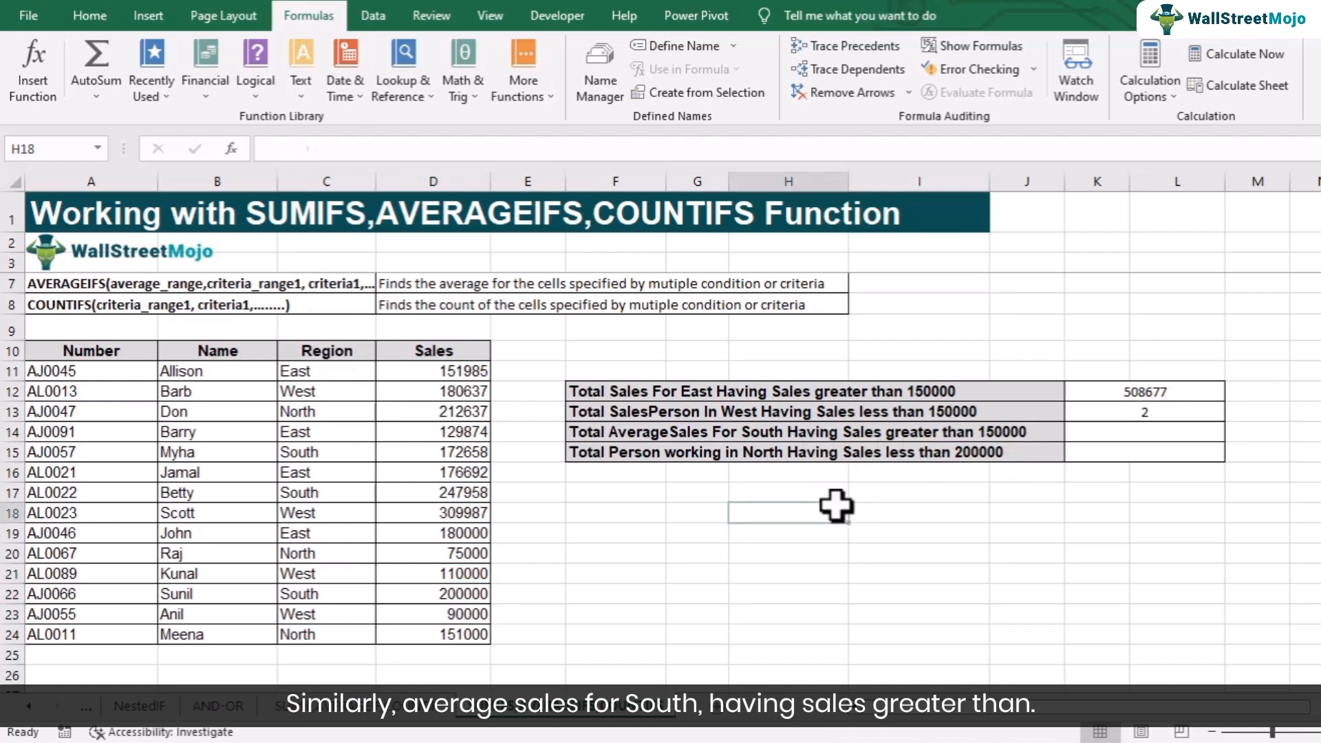
# Step: Search the function library for averageifs and insert the AVERAGEIFS function in cell K14
pyautogui.click(1118, 437)
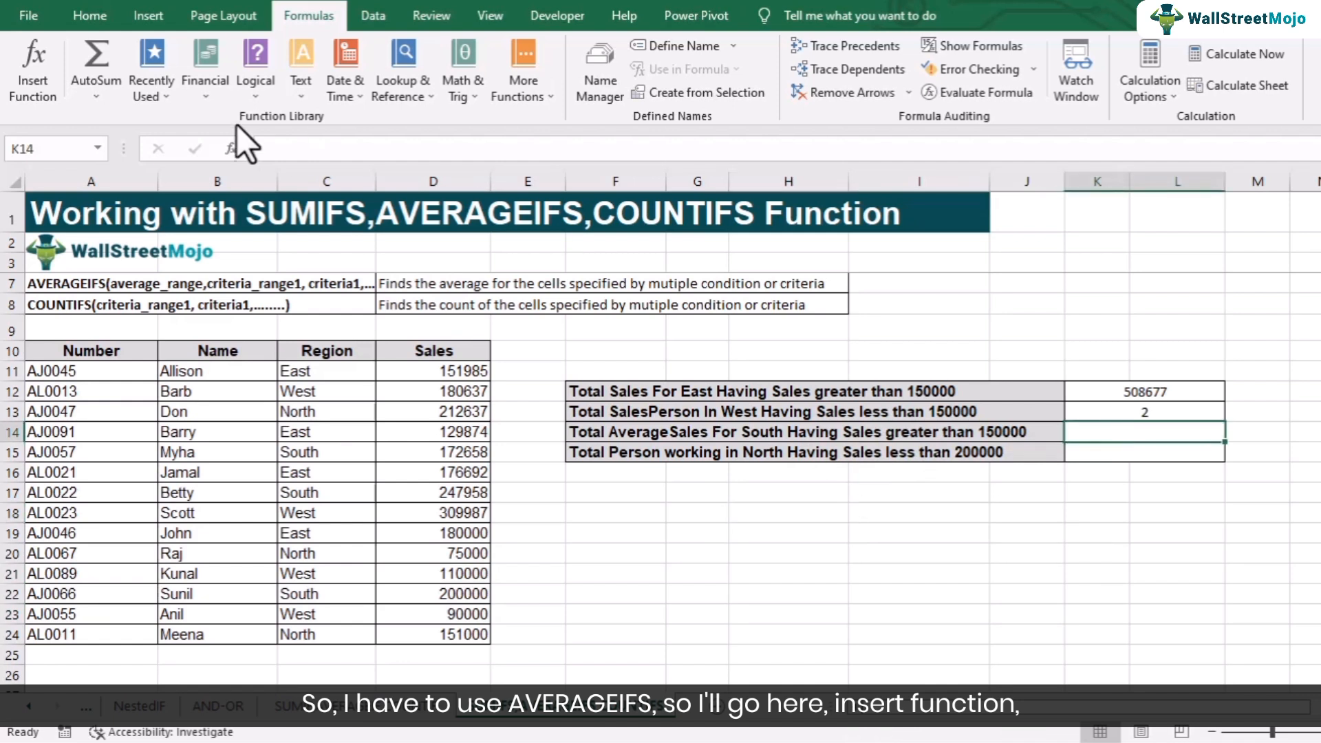
pyautogui.click(31, 88)
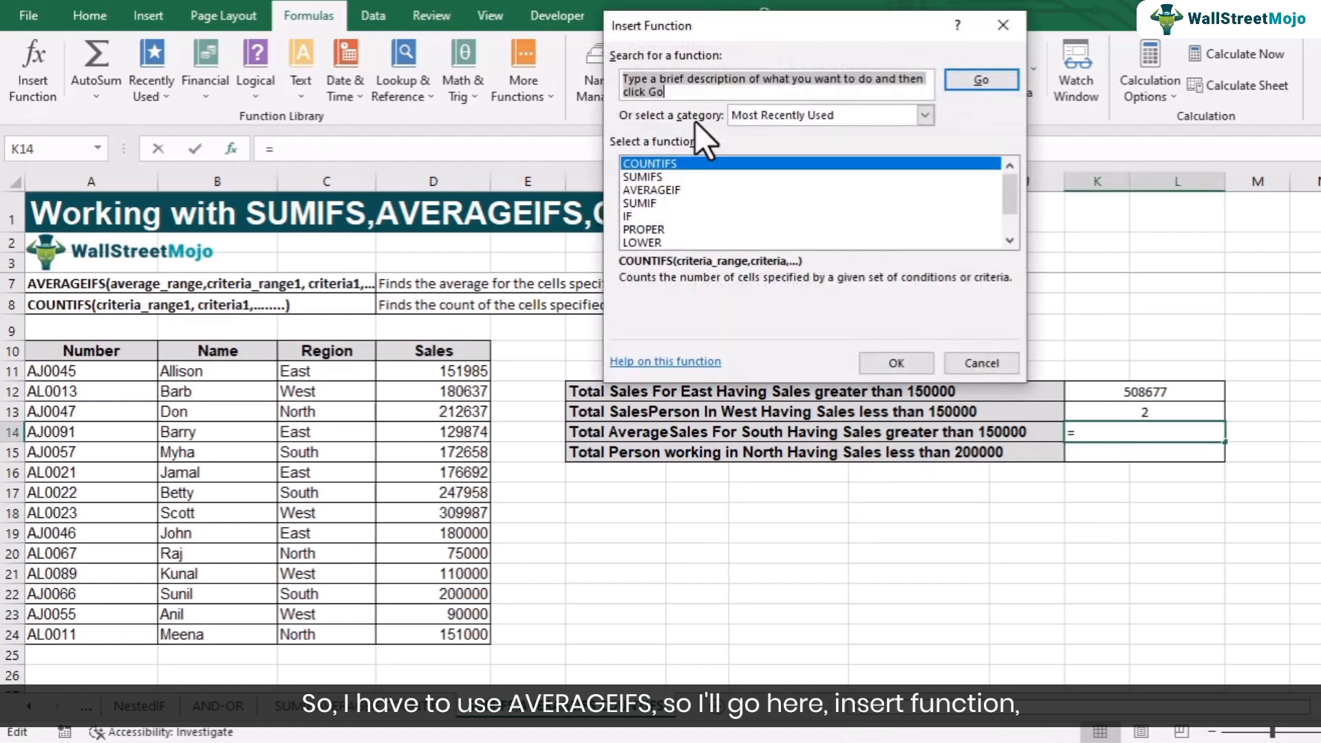
pyautogui.write('averageifs')
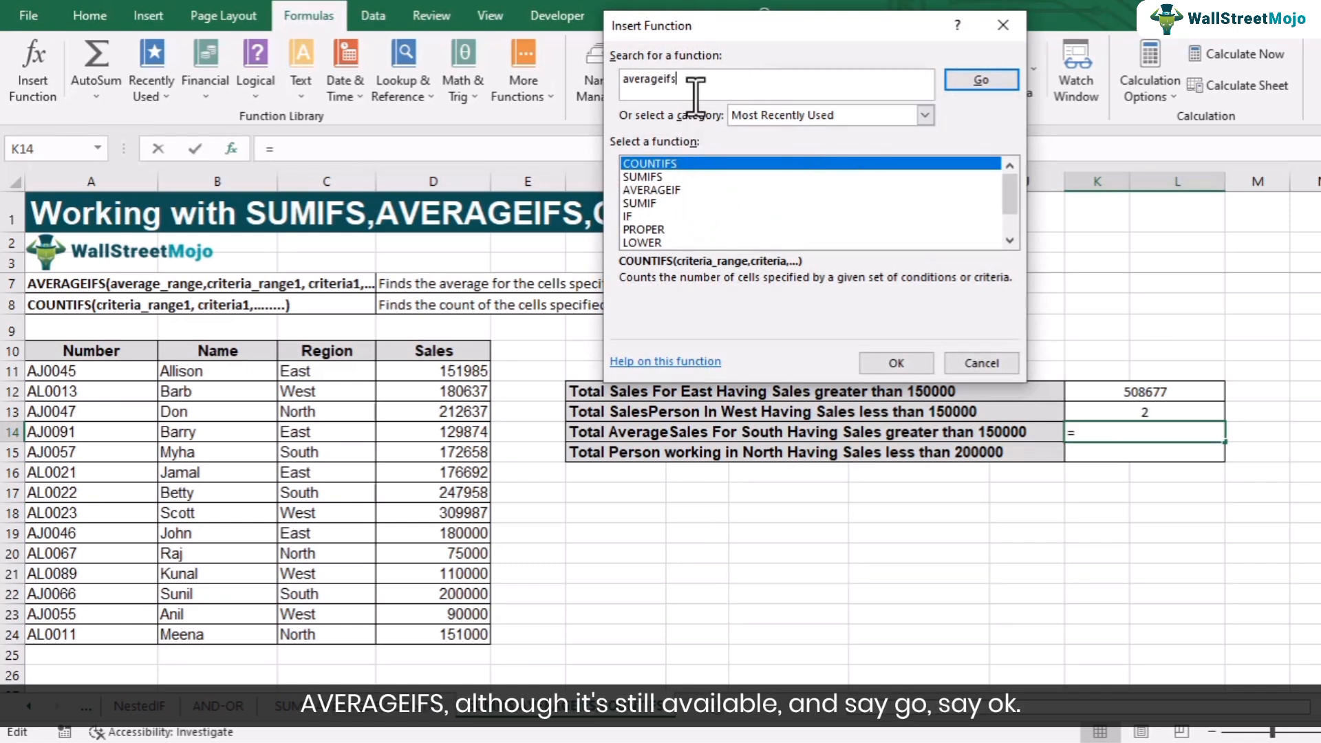
pyautogui.click(988, 87)
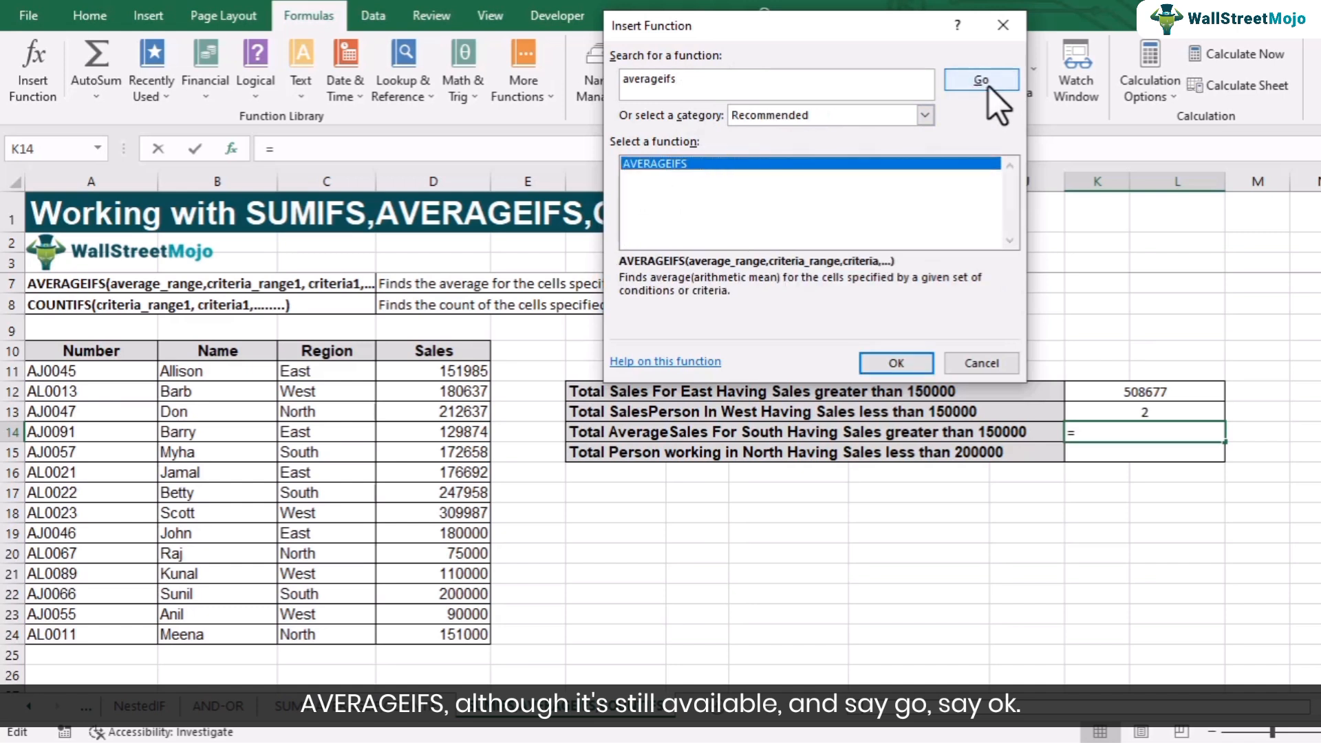
pyautogui.click(884, 358)
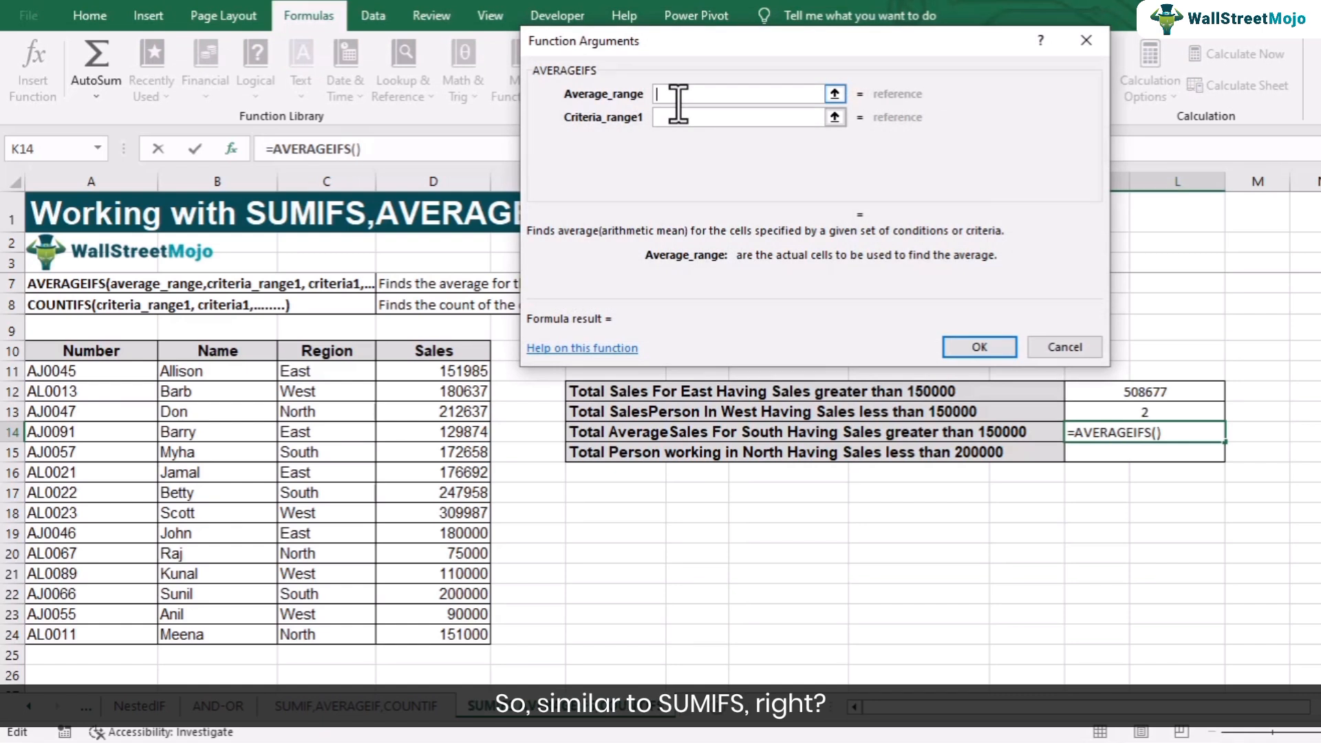
# Step: Set the AVERAGEIFS average range to D11:D24 and its first condition to regions in C11:C24 matching "South"
pyautogui.moveTo(437, 375); pyautogui.dragTo(457, 631)
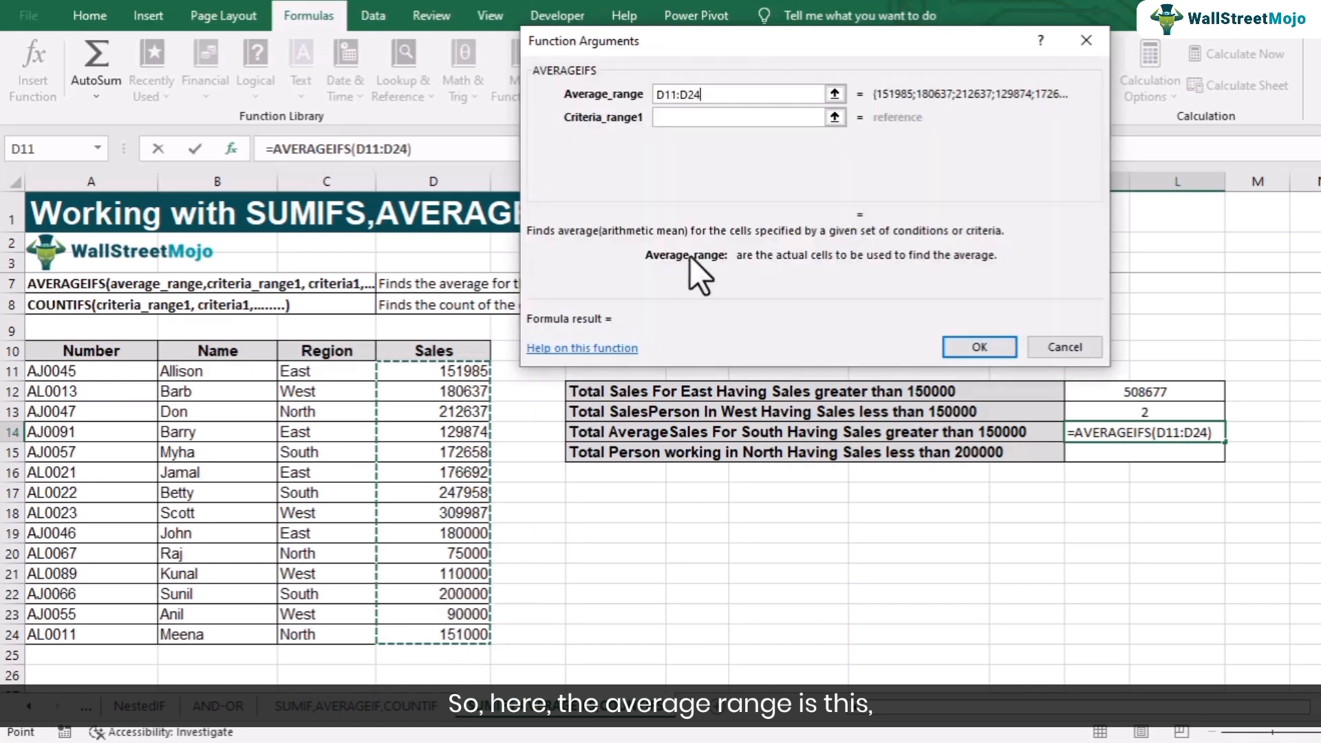
pyautogui.click(675, 117)
pyautogui.moveTo(345, 375); pyautogui.dragTo(344, 633)
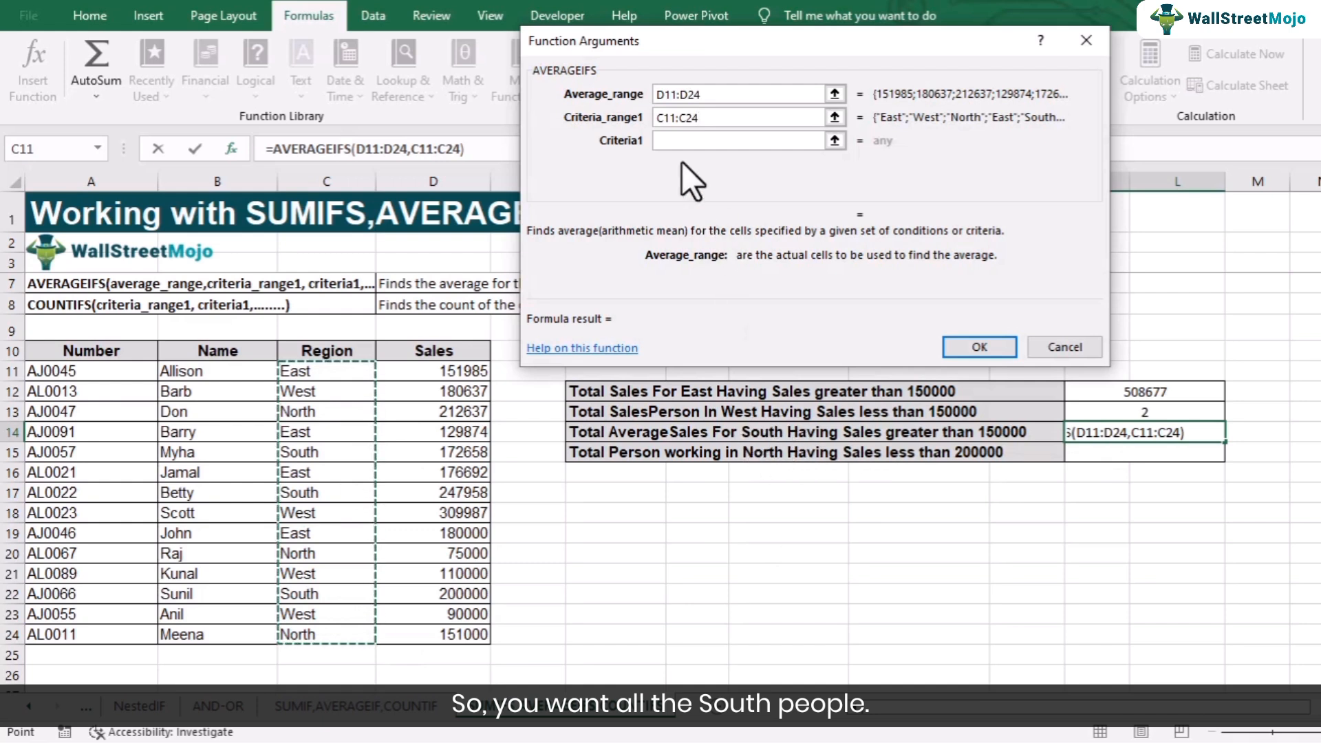
pyautogui.click(673, 141)
pyautogui.write('"So')
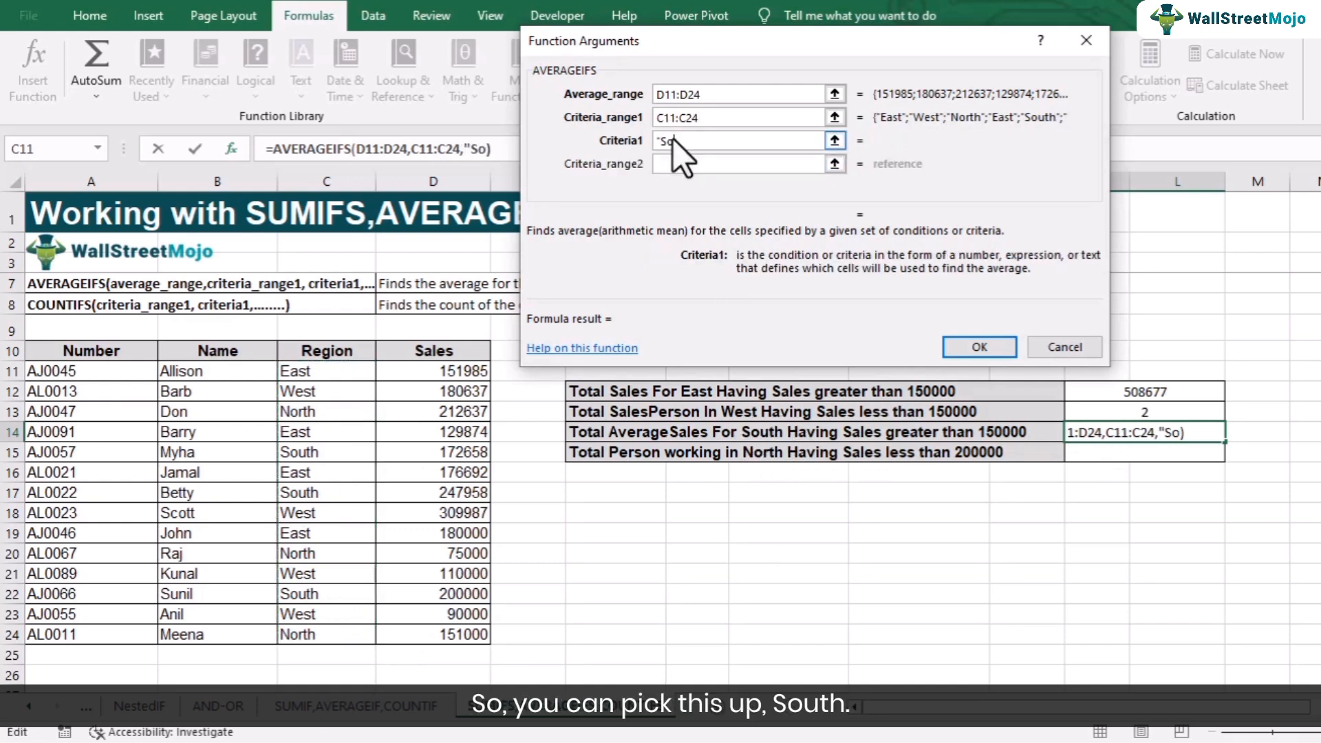
pyautogui.write('uth"')
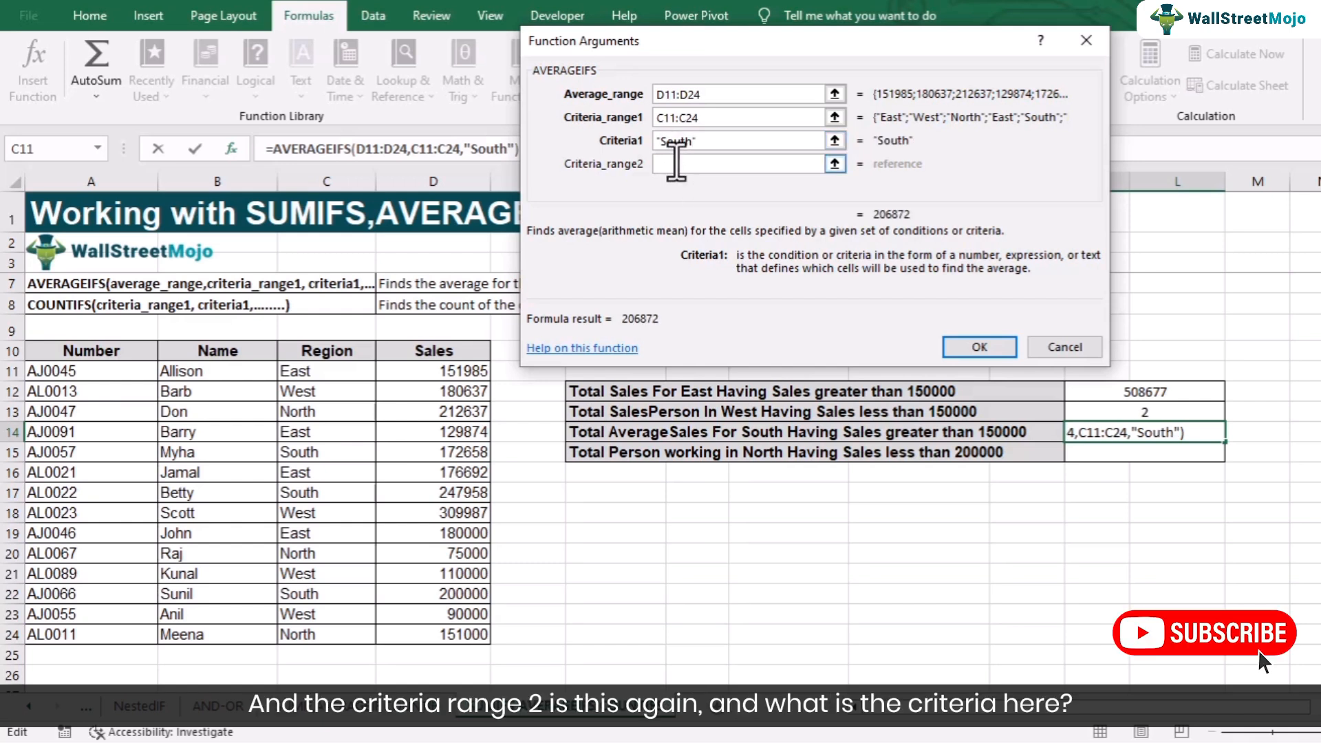
# Step: Add a second AVERAGEIFS condition requiring sales in D11:D24 to be >150000 and complete the formula in K14
pyautogui.click(678, 165)
pyautogui.moveTo(438, 370); pyautogui.dragTo(458, 631)
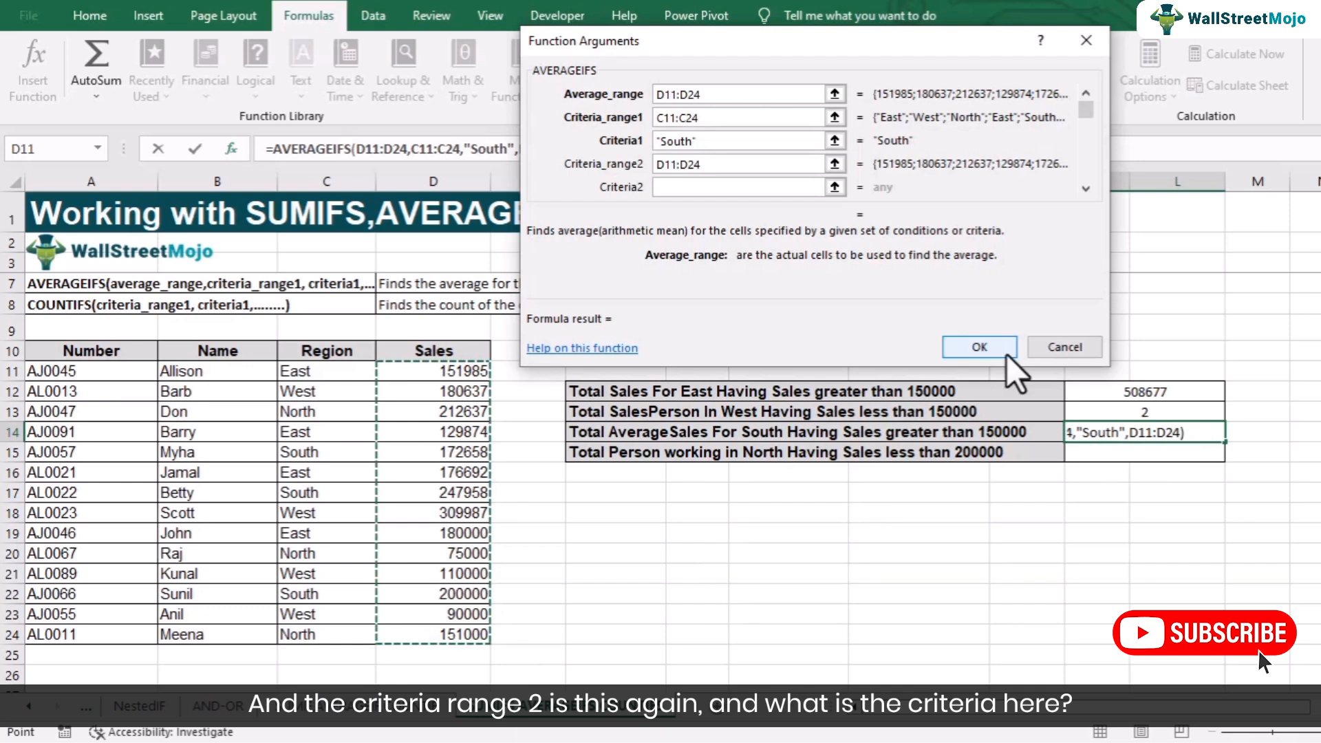
pyautogui.click(729, 187)
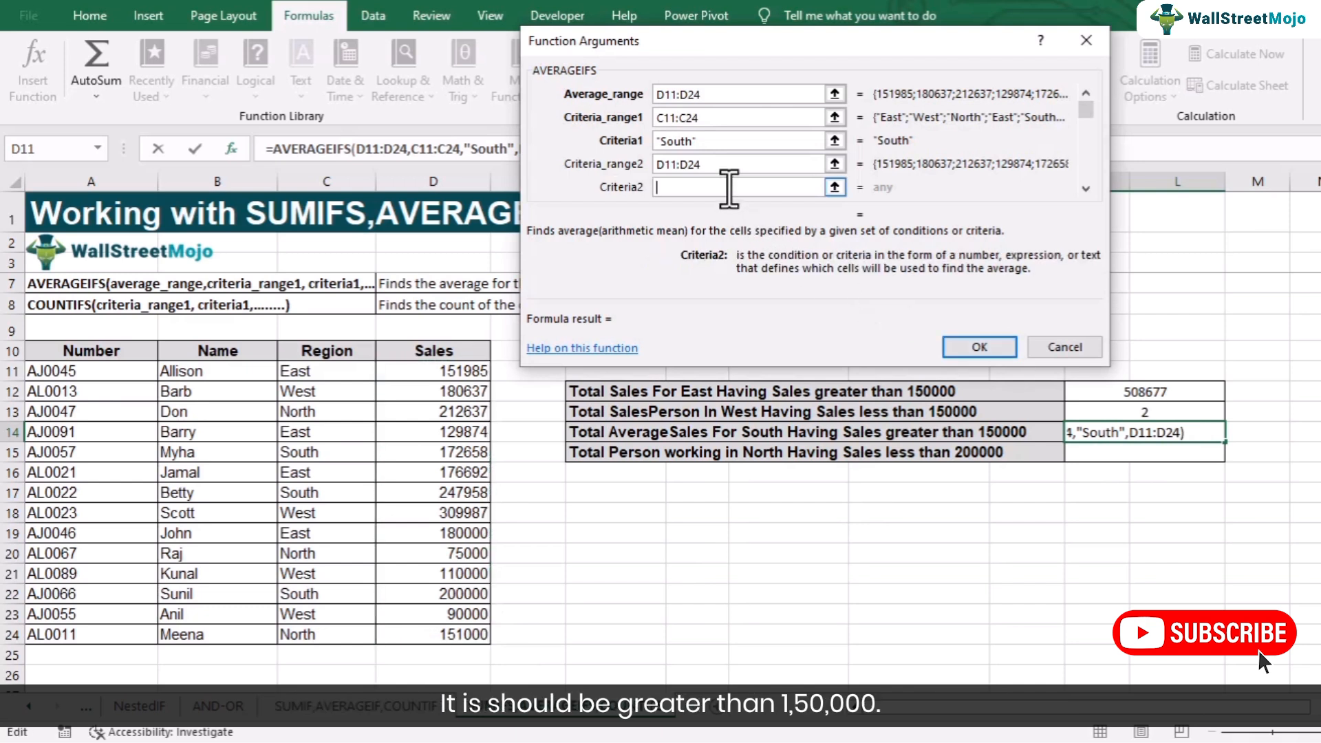
pyautogui.write('>150000')
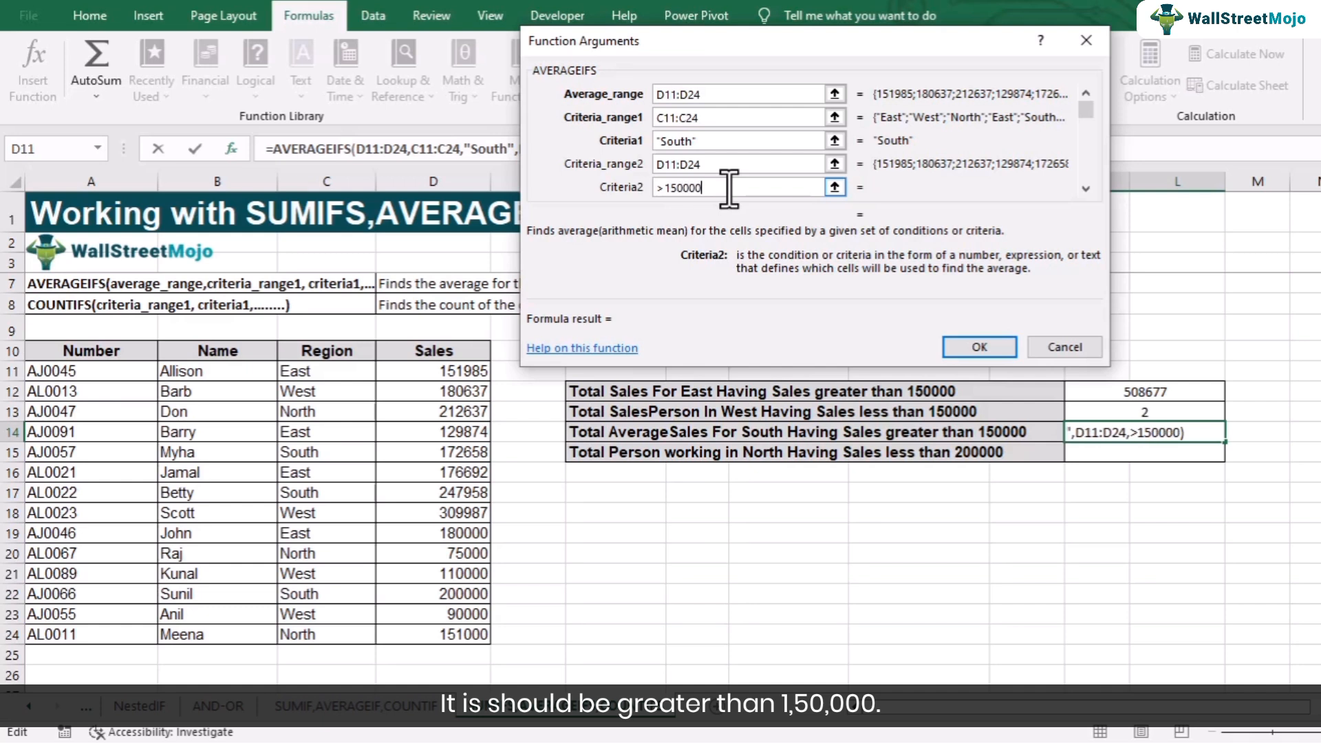
pyautogui.click(747, 169)
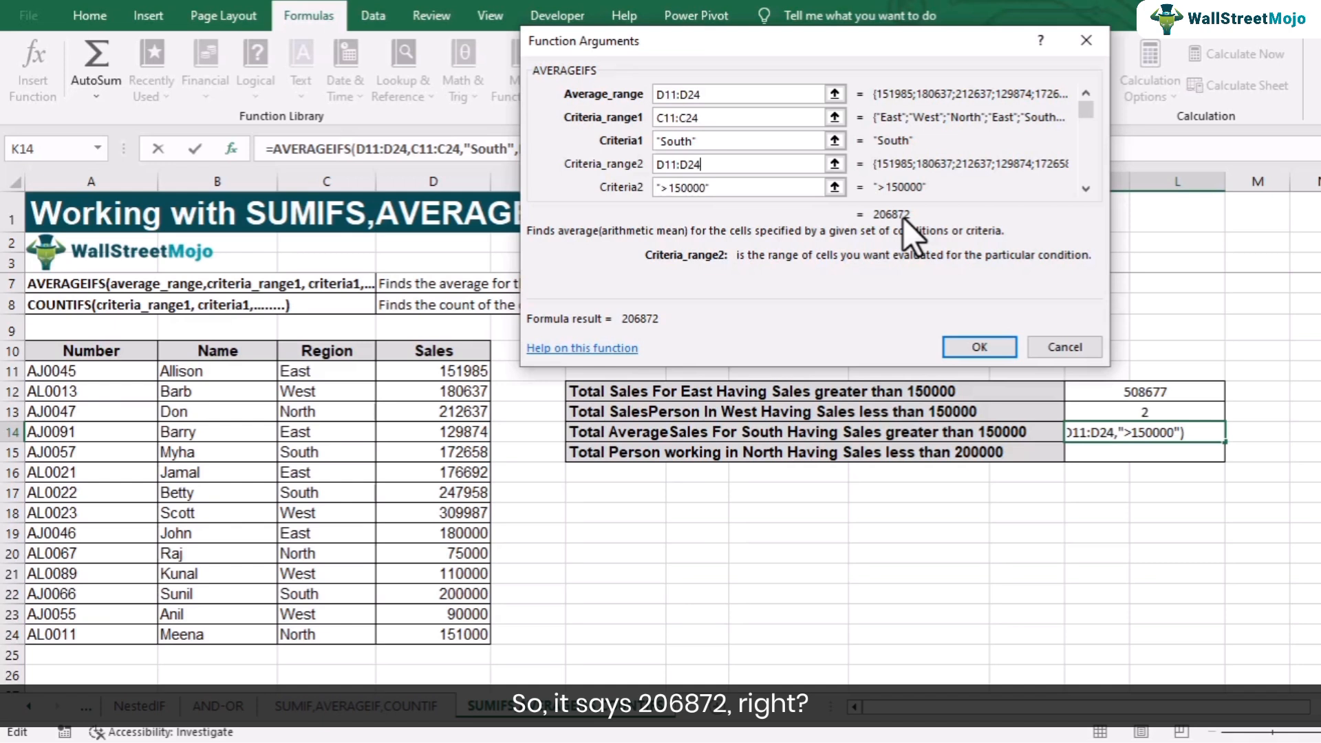
pyautogui.click(973, 348)
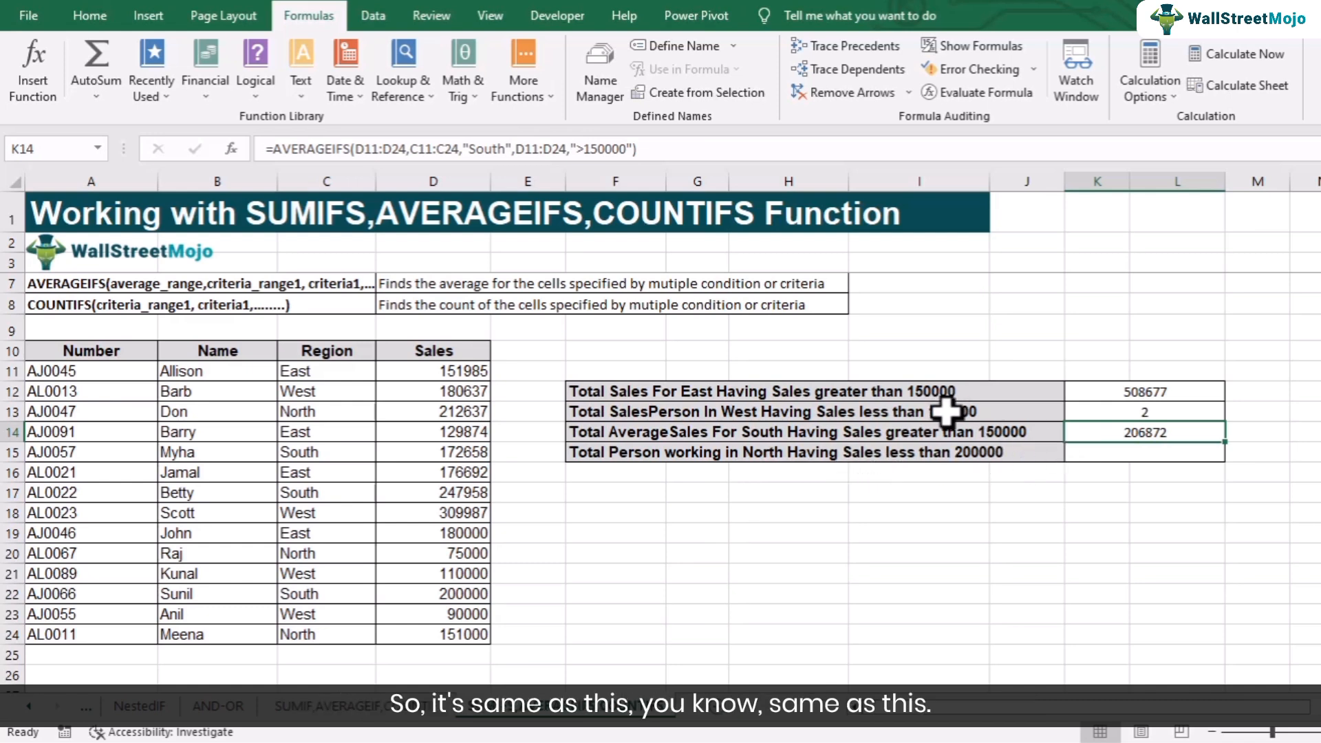
# Step: Start a COUNTIFS formula directly in cell K15 for the North salespeople with sales less than 200000
pyautogui.click(1107, 459)
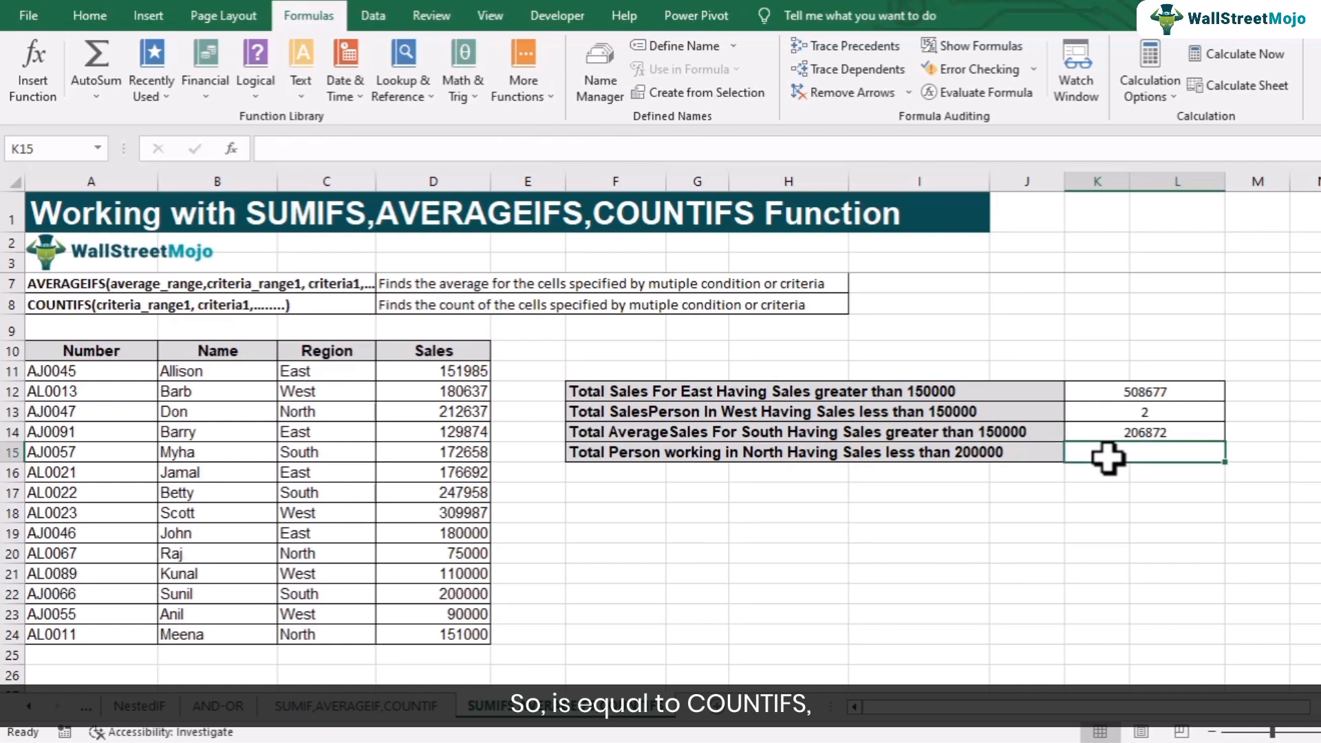
pyautogui.write('=cou')
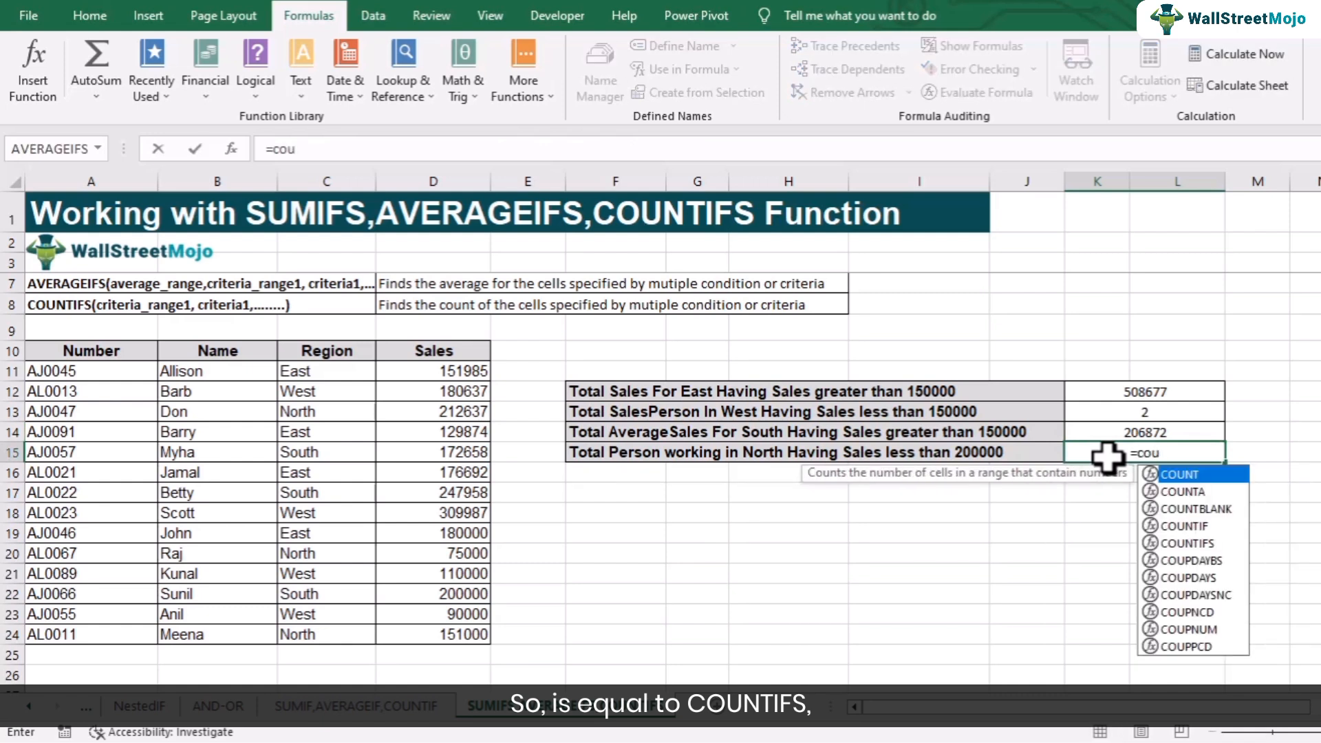
pyautogui.press('Down')
pyautogui.press('Down')
pyautogui.press('Down')
pyautogui.press('Down')
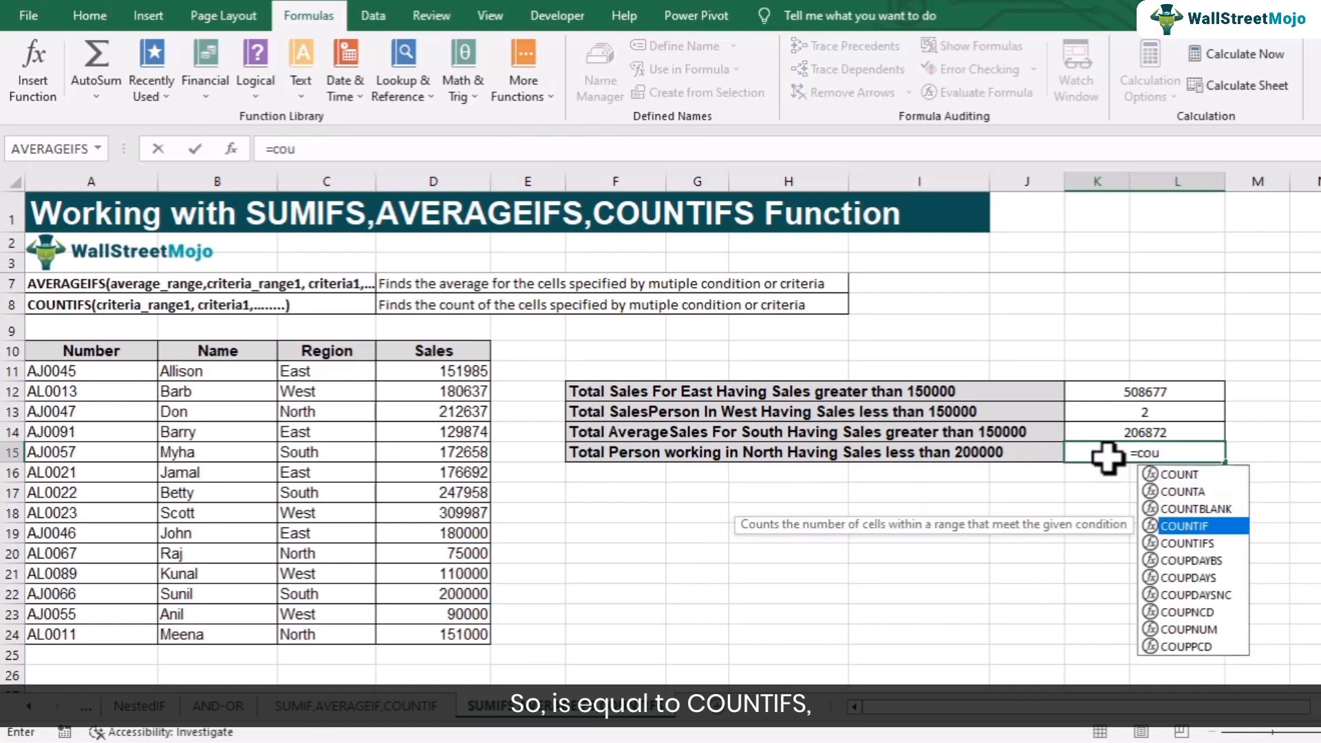
pyautogui.press('Tab')
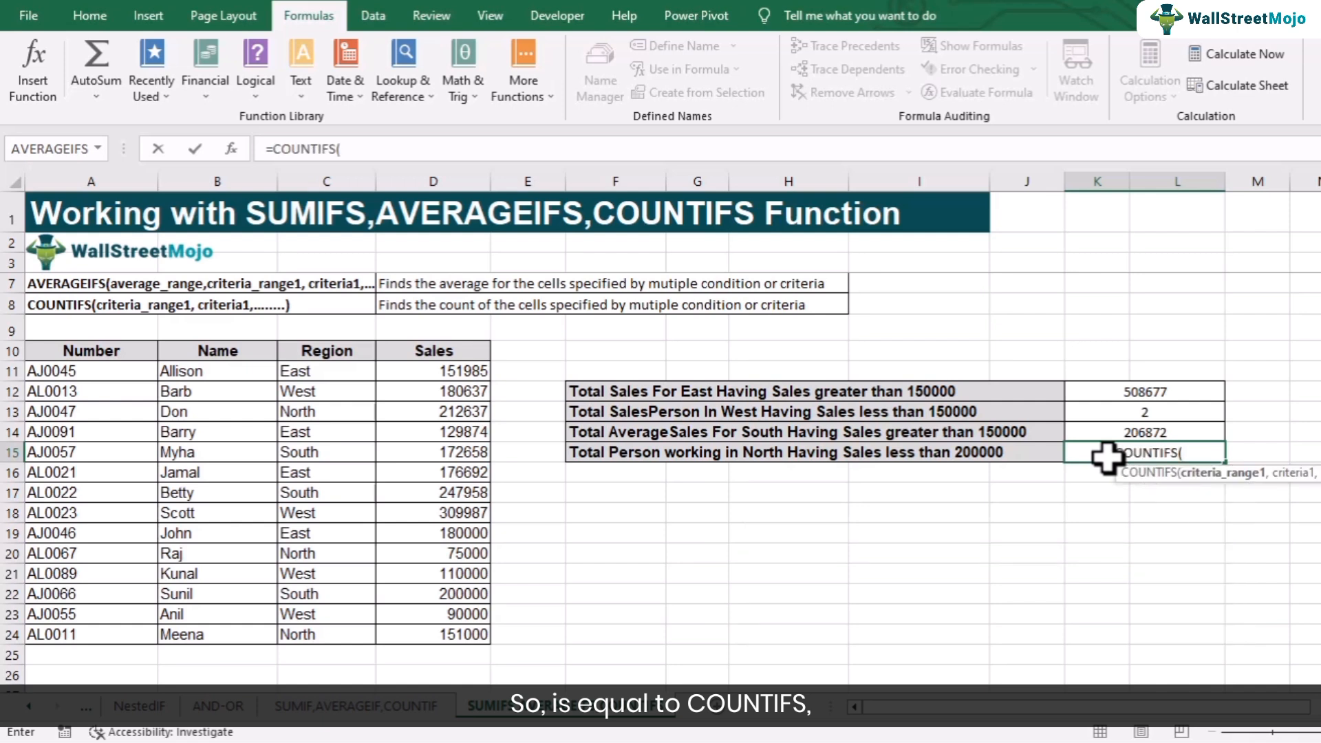
# Step: Set the first COUNTIFS condition in K15 to regions in C11:C24 matching "North"
pyautogui.moveTo(337, 375); pyautogui.dragTo(348, 636)
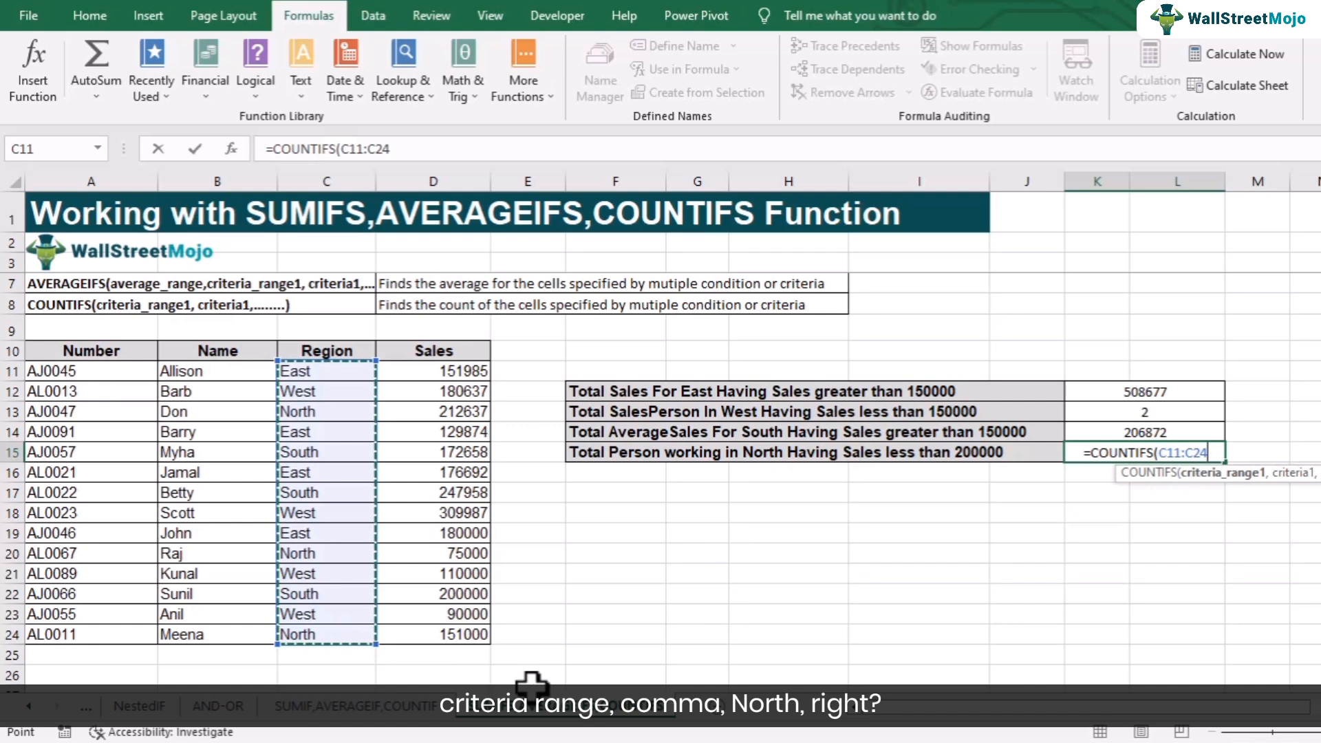
pyautogui.write(',"Sou')
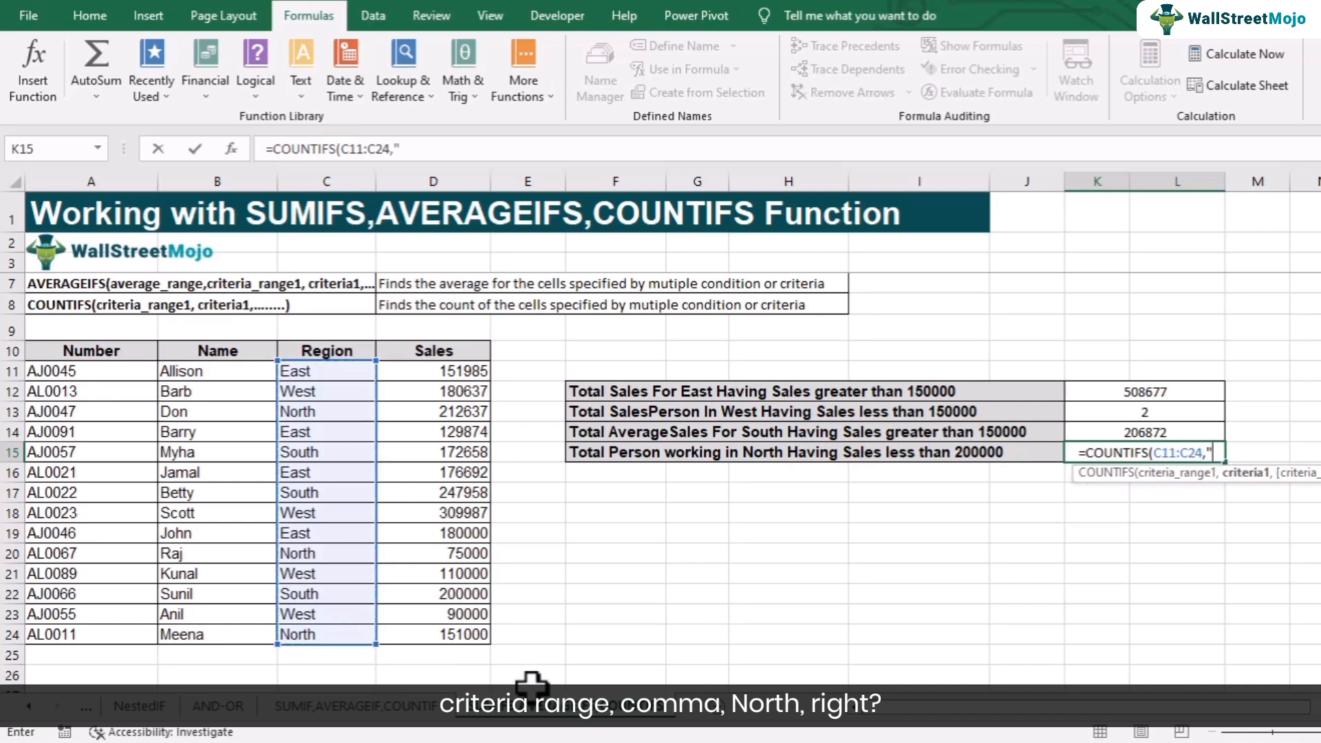
pyautogui.press('BackSpace')
pyautogui.press('BackSpace')
pyautogui.press('BackSpace')
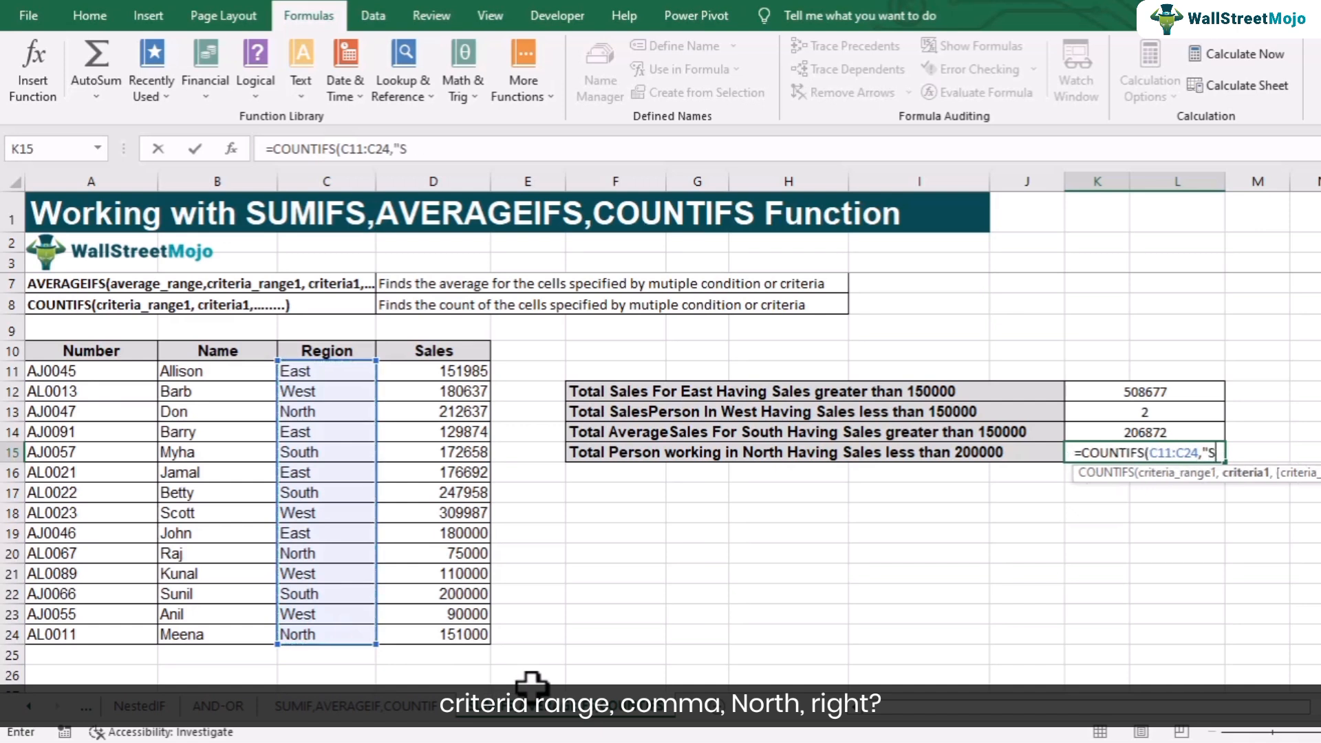
pyautogui.write('North')
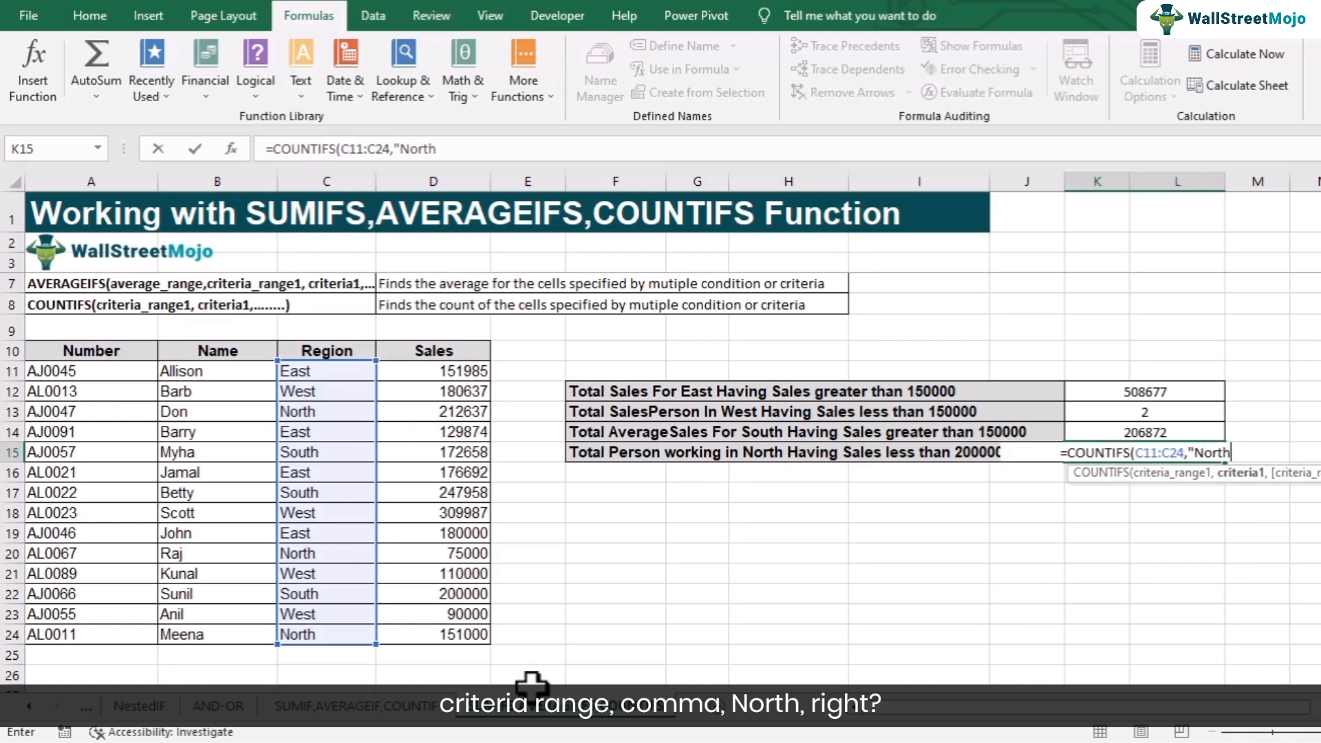
pyautogui.write('"')
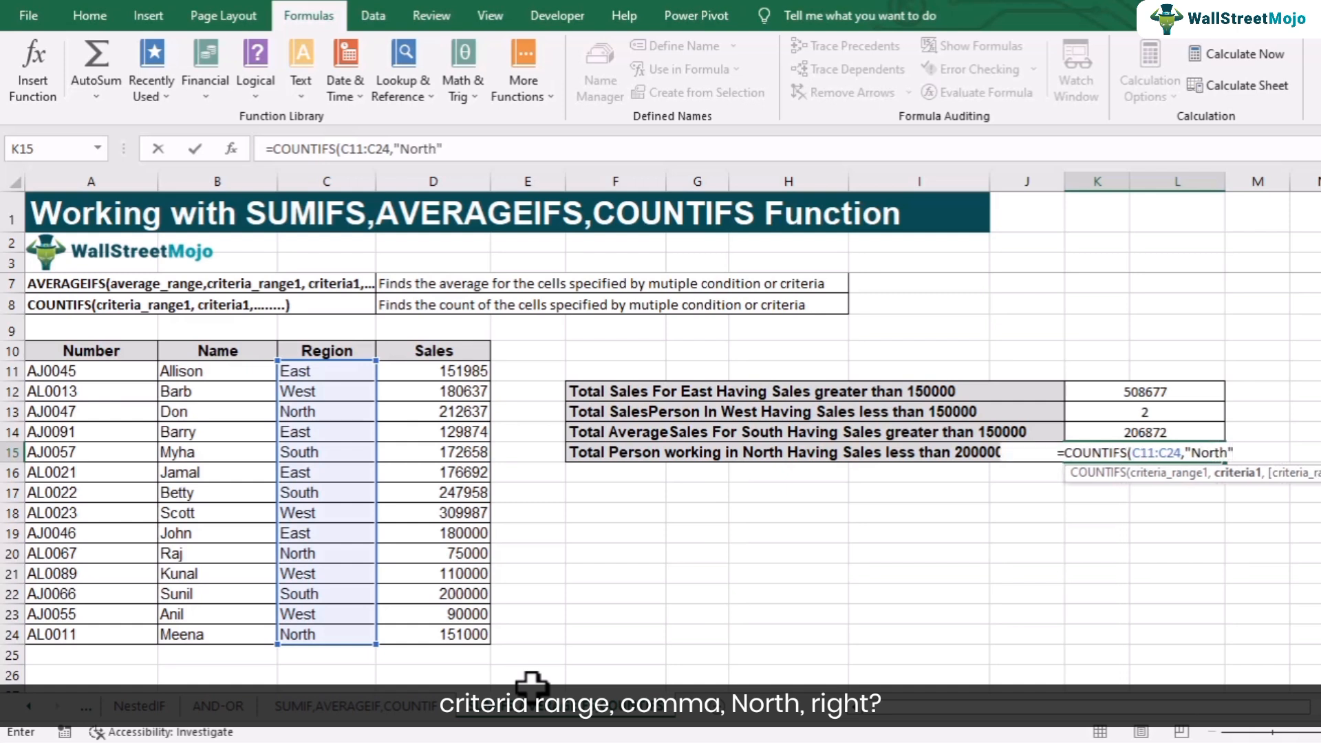
# Step: Add a second COUNTIFS condition requiring sales in D11:D24 to be <200000 and complete the formula in K15
pyautogui.write(',')
pyautogui.moveTo(448, 372); pyautogui.dragTo(468, 629)
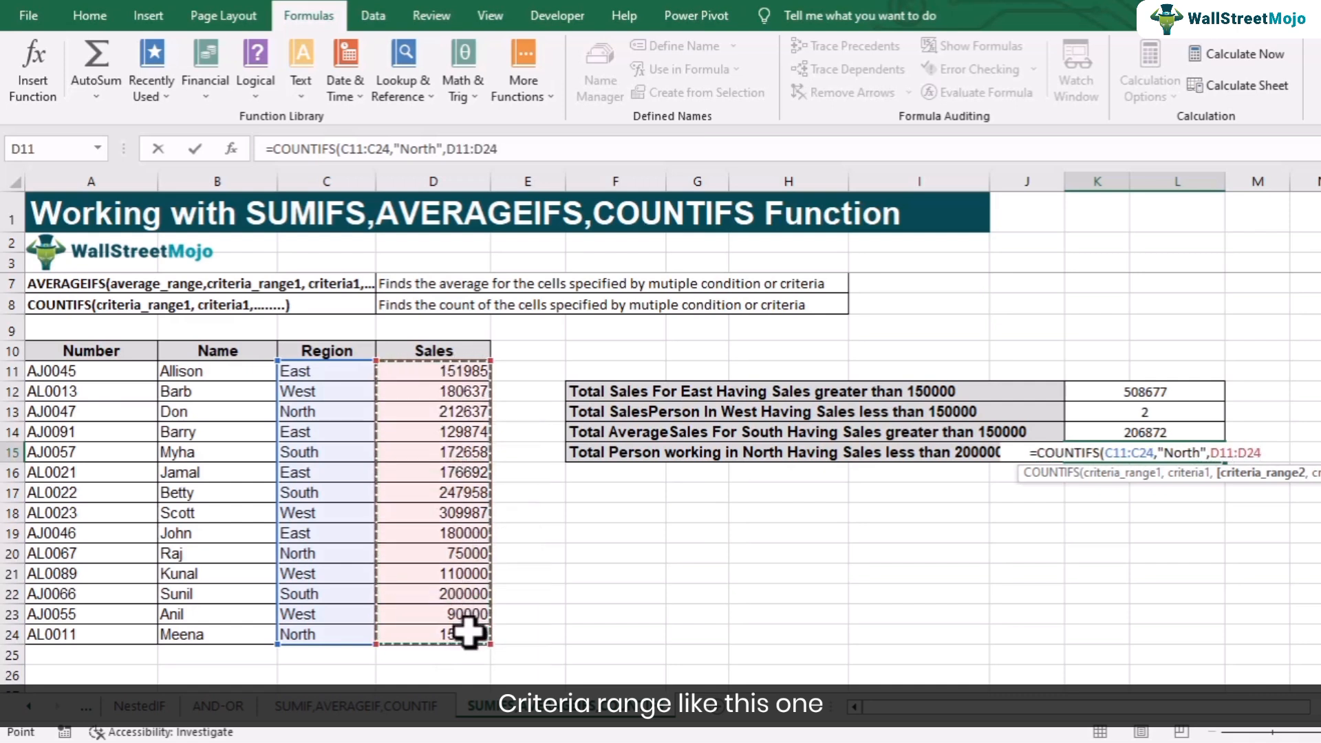
pyautogui.write(',"<')
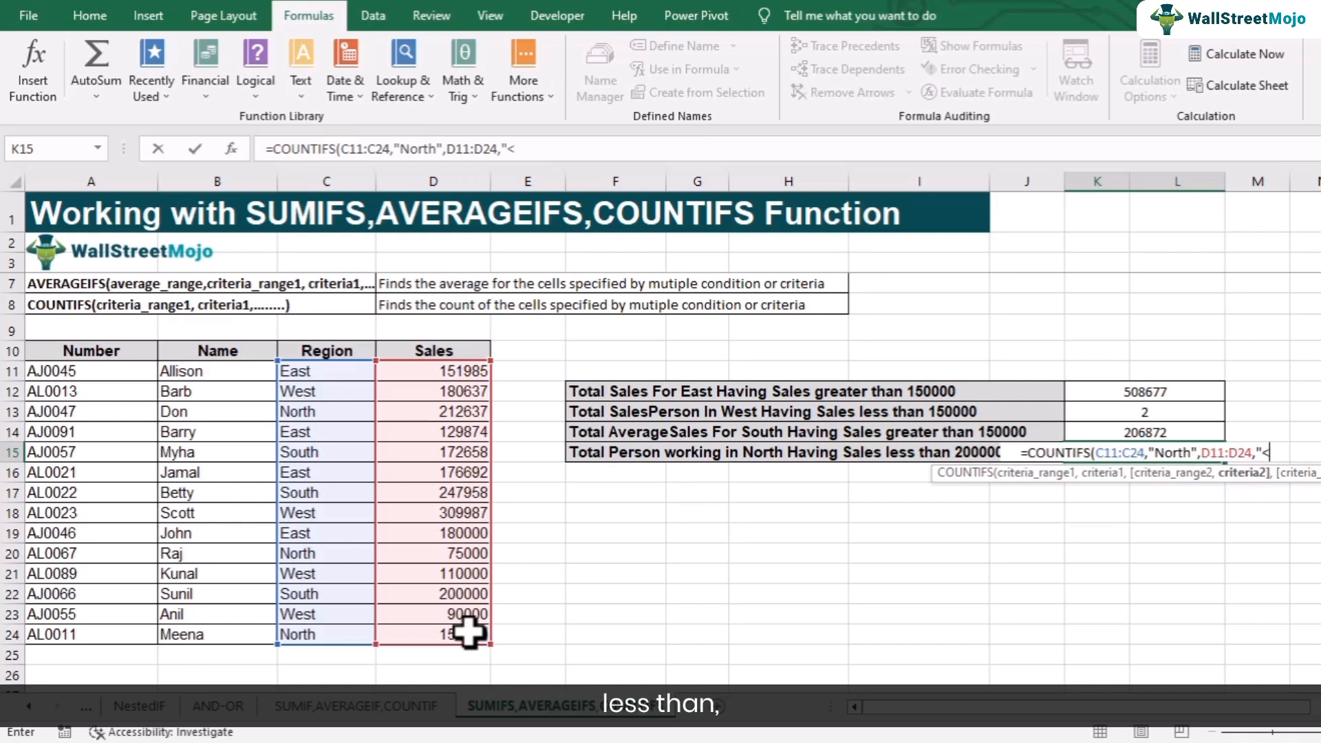
pyautogui.write('2000')
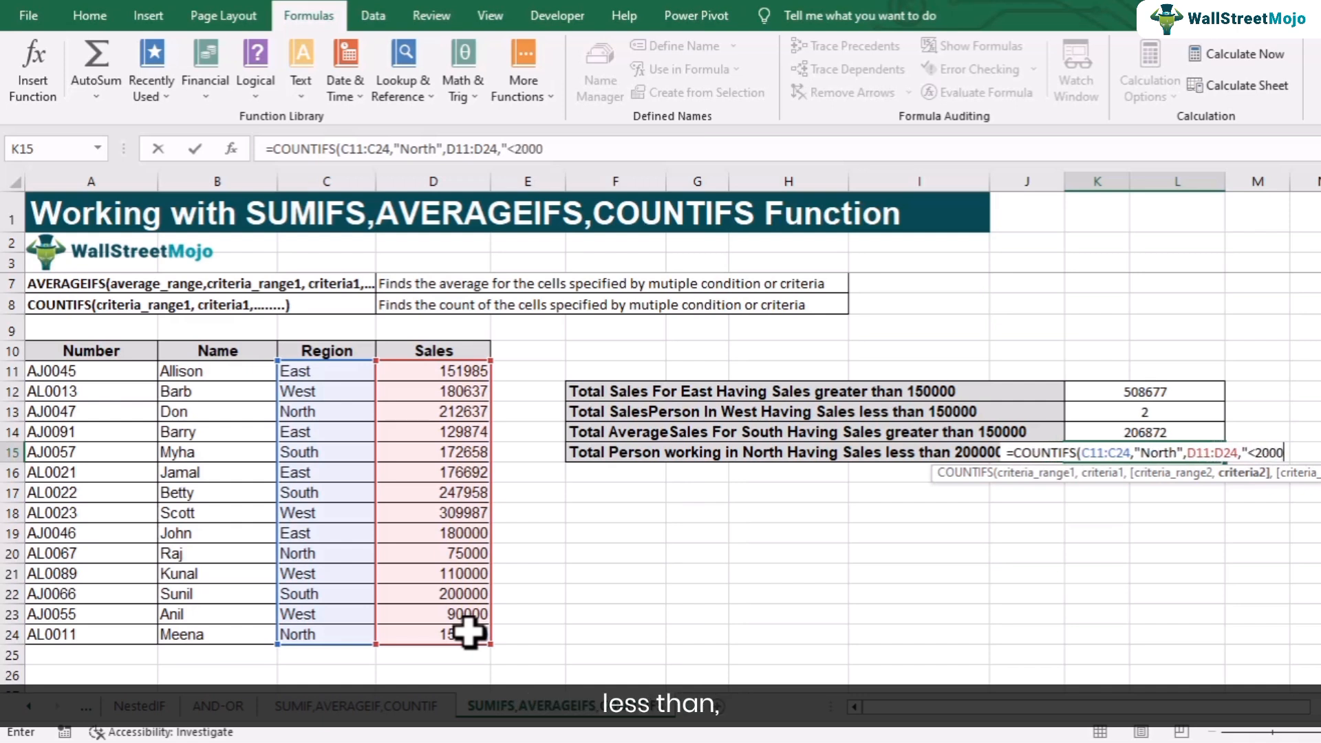
pyautogui.write('00")')
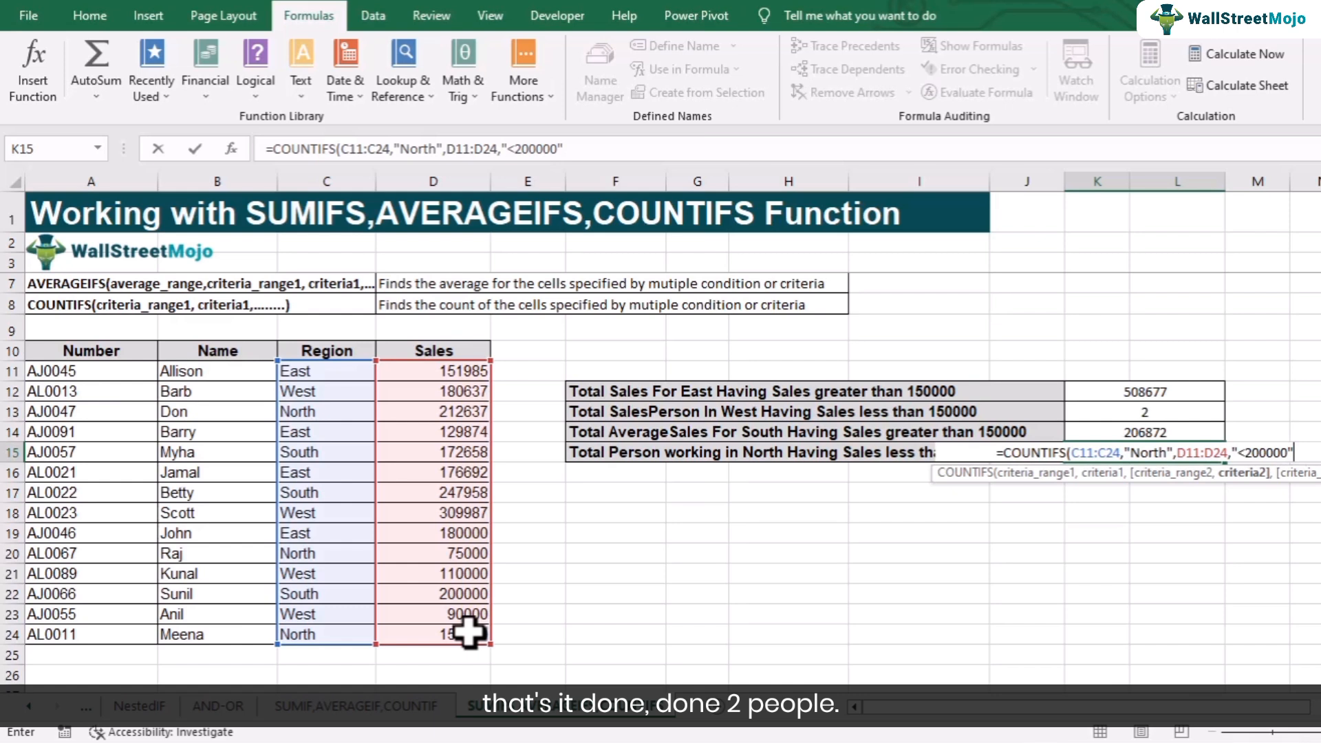
pyautogui.press('Return')
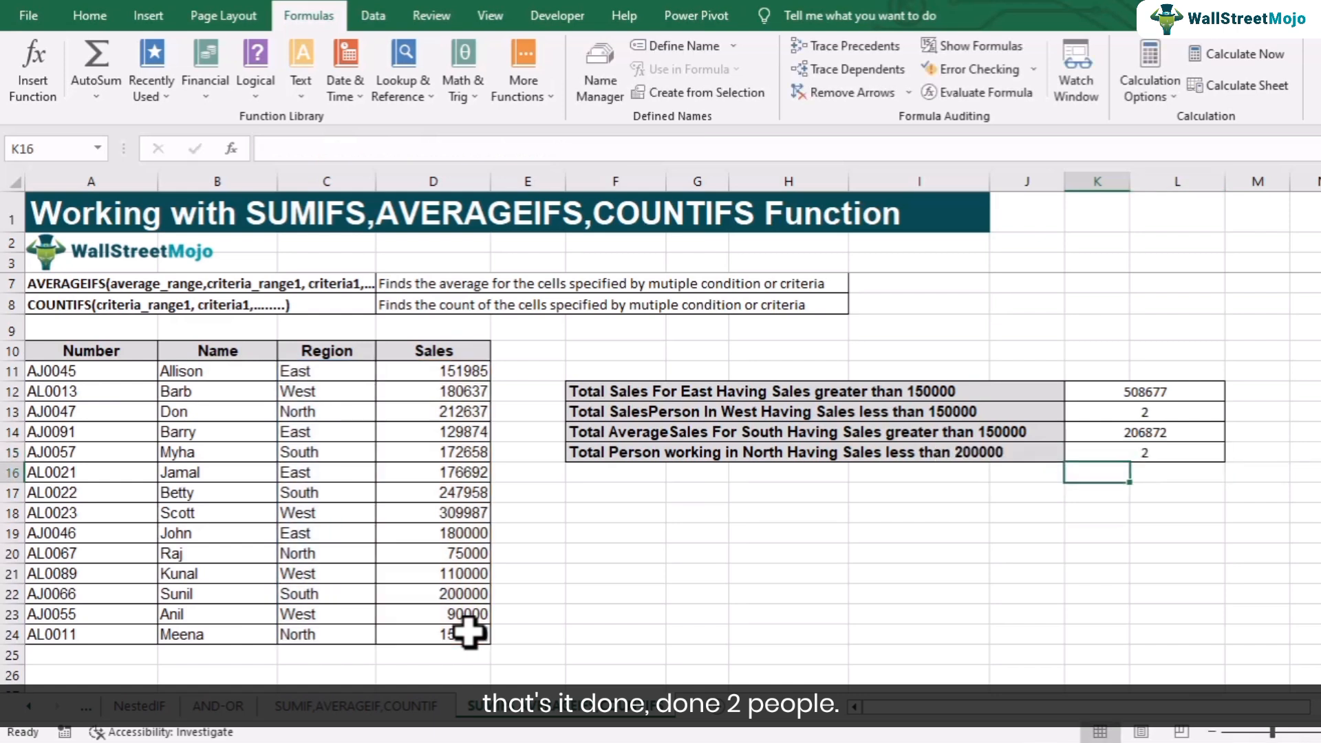
# Step: Check the COUNTIFS result in K15 against the individual sales figures of the North salespeople in column D
pyautogui.click(1130, 447)
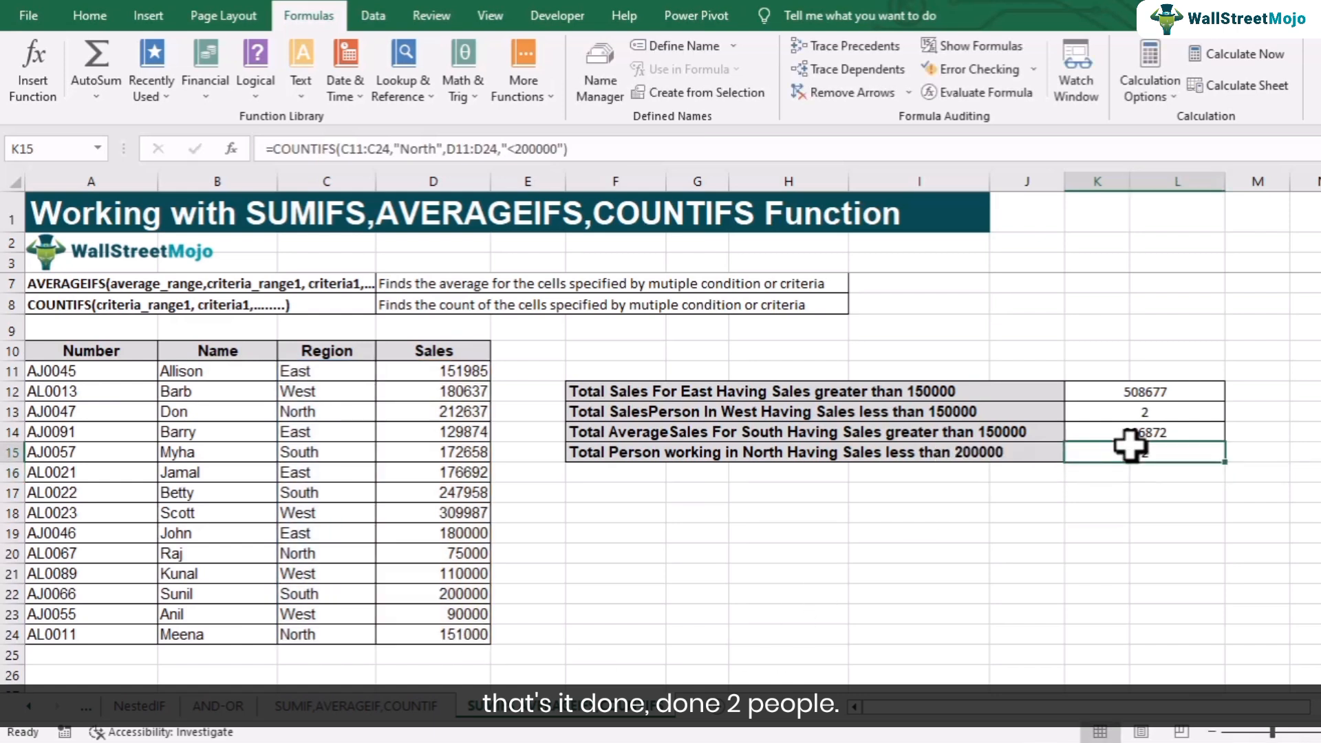
pyautogui.click(448, 637)
pyautogui.click(452, 593)
pyautogui.click(456, 553)
pyautogui.click(459, 413)
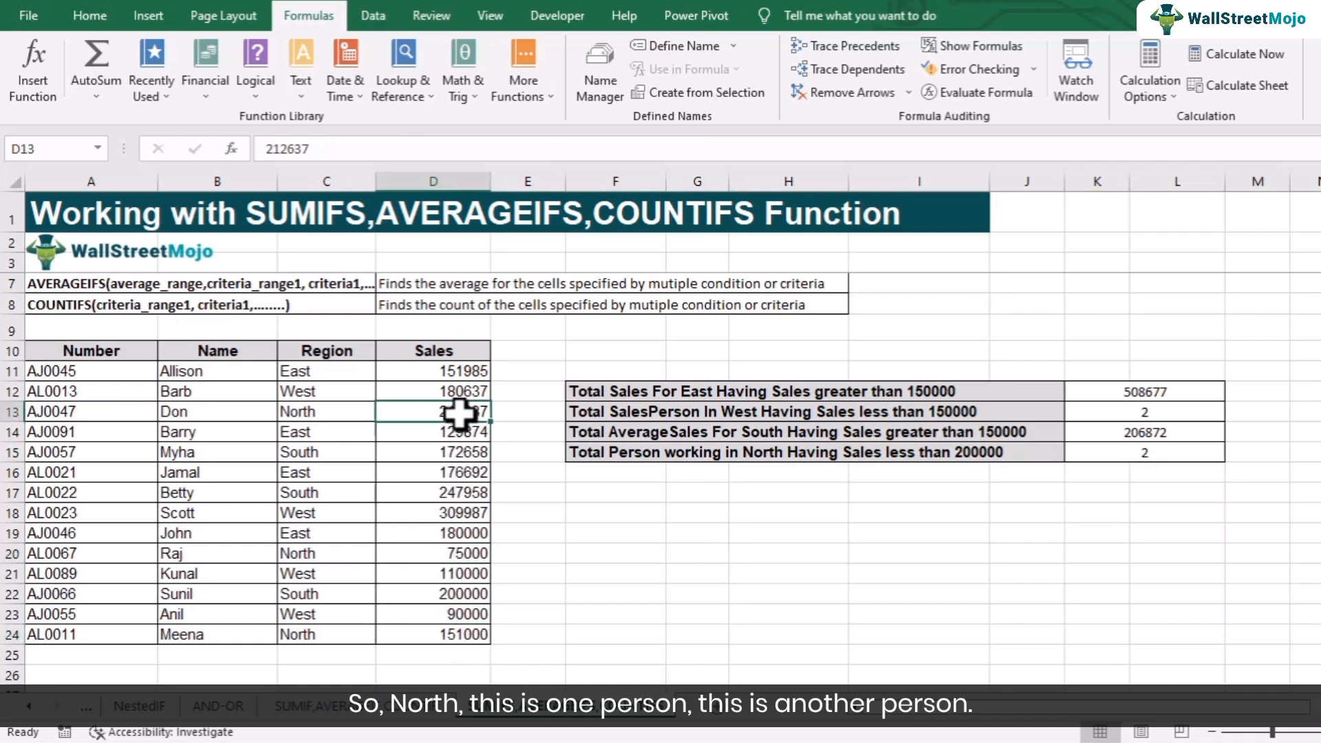